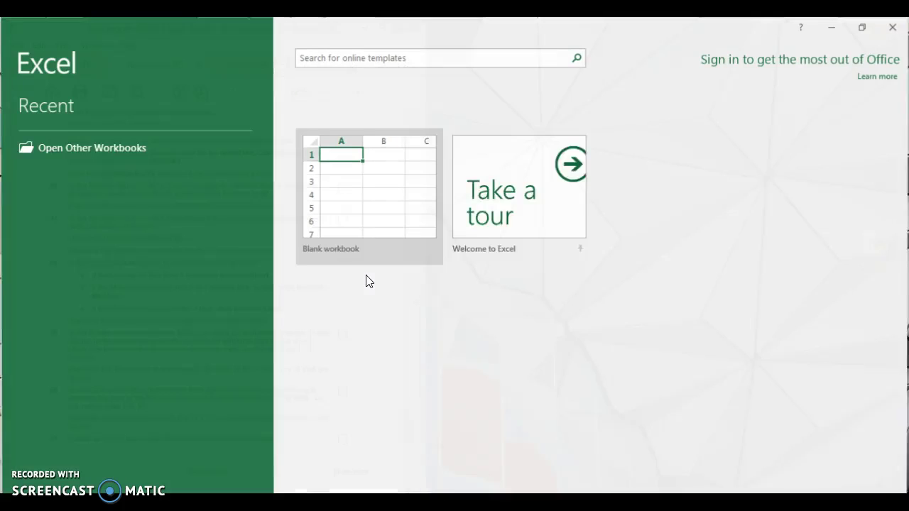
# - Create a new blank workbook with cell A1 selected
pyautogui.click(365, 219)
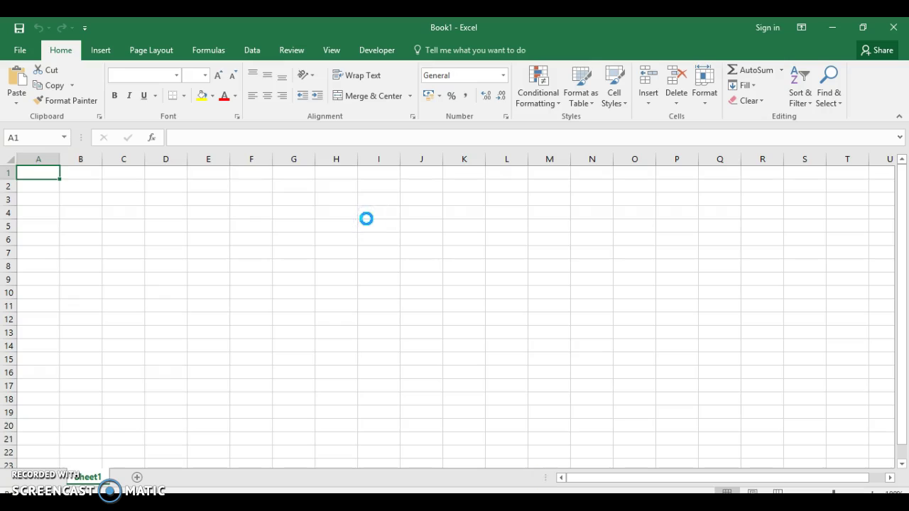
pyautogui.click(32, 174)
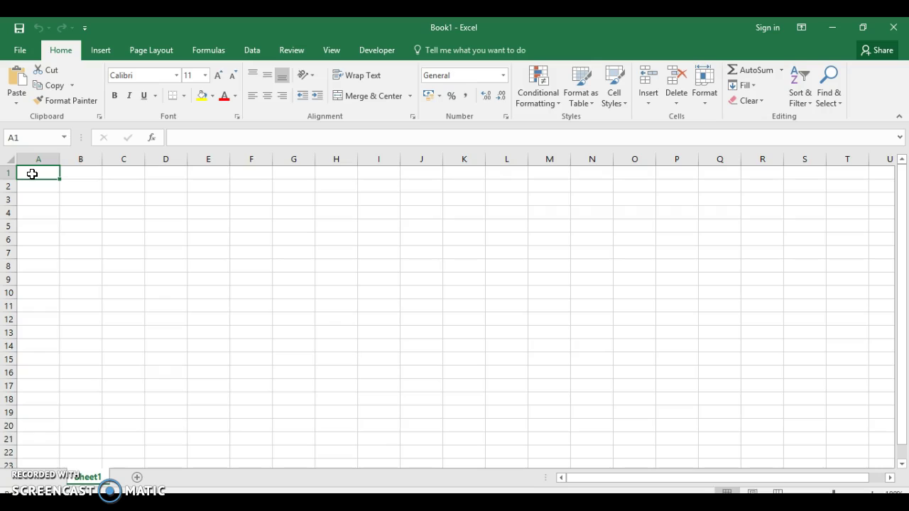
pyautogui.click(67, 104)
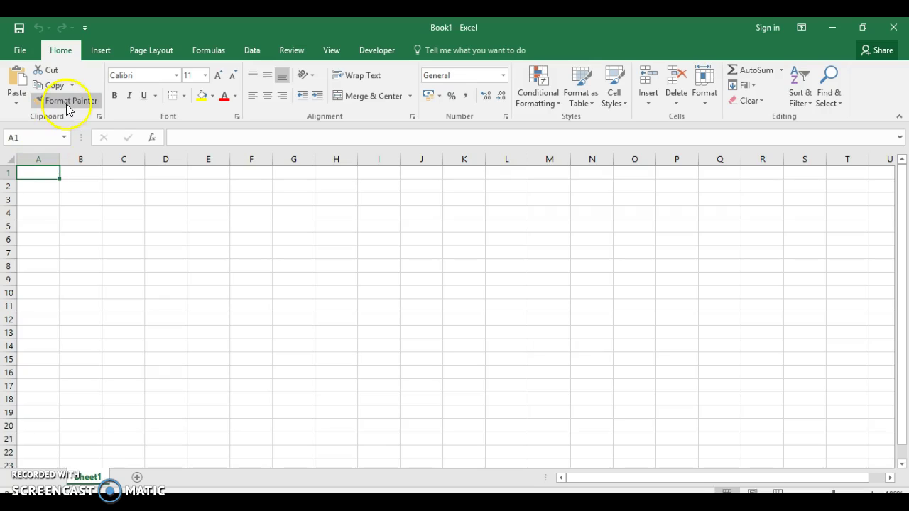
# - Start a text-file import and open N8phone.csv from Documents, Gran Canaria, Year 11, Past papers, Nov 2008 Paper 2 and 3, November 2008 Paper 3 Files
pyautogui.click(241, 55)
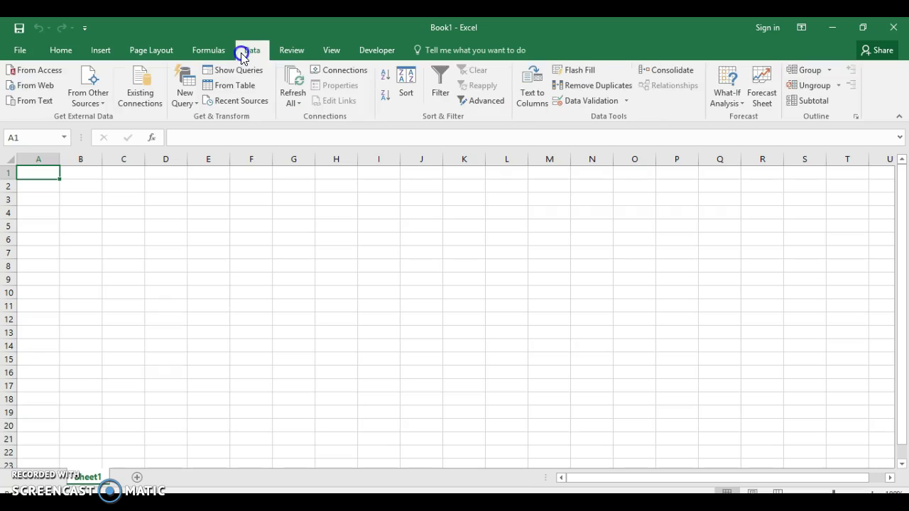
pyautogui.click(12, 103)
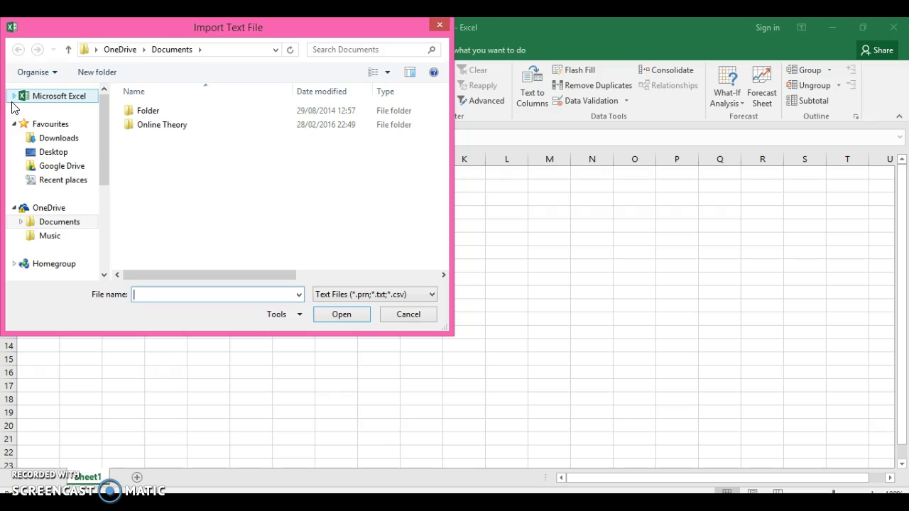
pyautogui.click(43, 181)
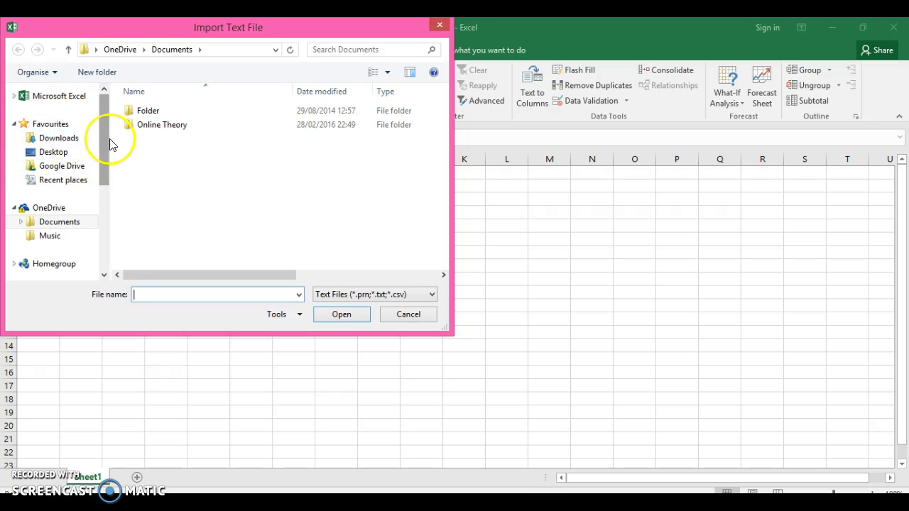
pyautogui.moveTo(106, 140); pyautogui.dragTo(98, 185)
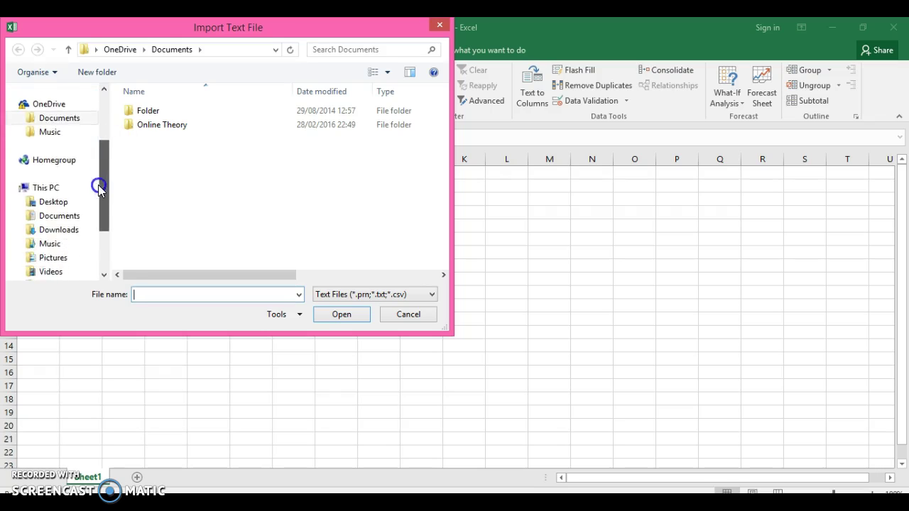
pyautogui.click(71, 216)
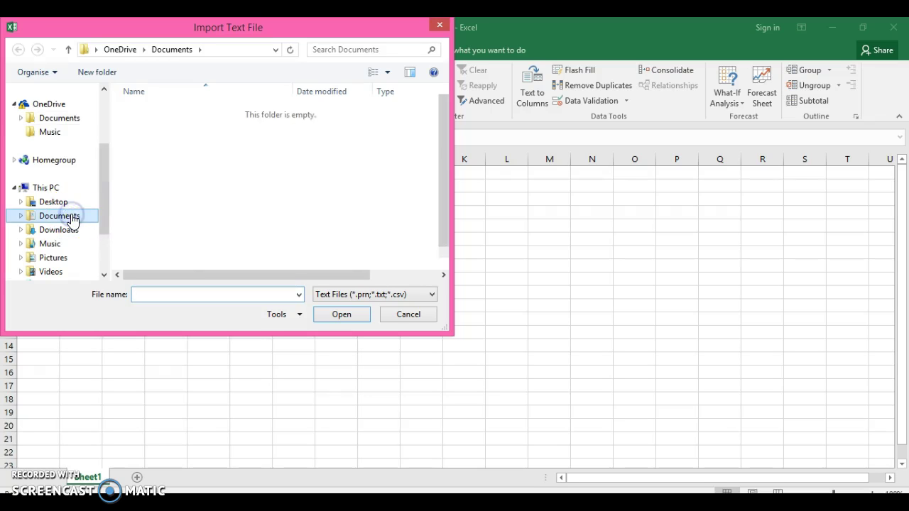
pyautogui.doubleClick(174, 195)
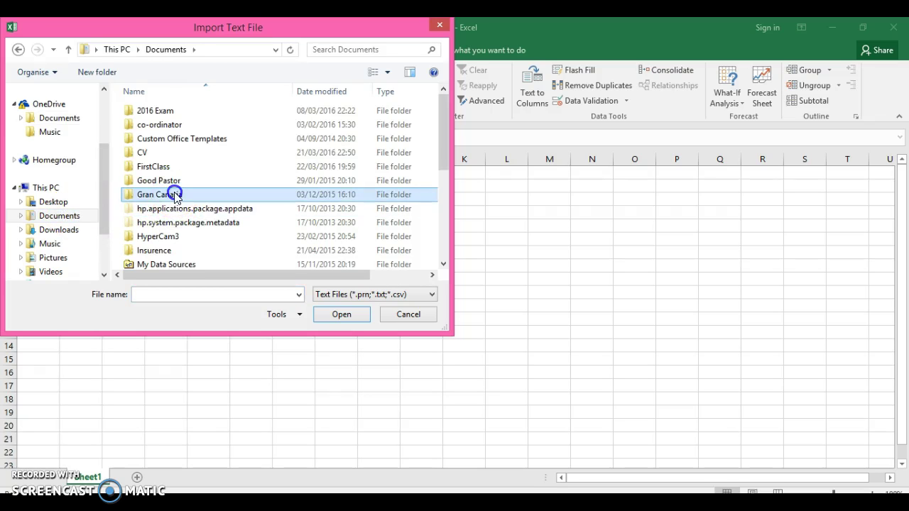
pyautogui.moveTo(448, 148); pyautogui.dragTo(438, 198)
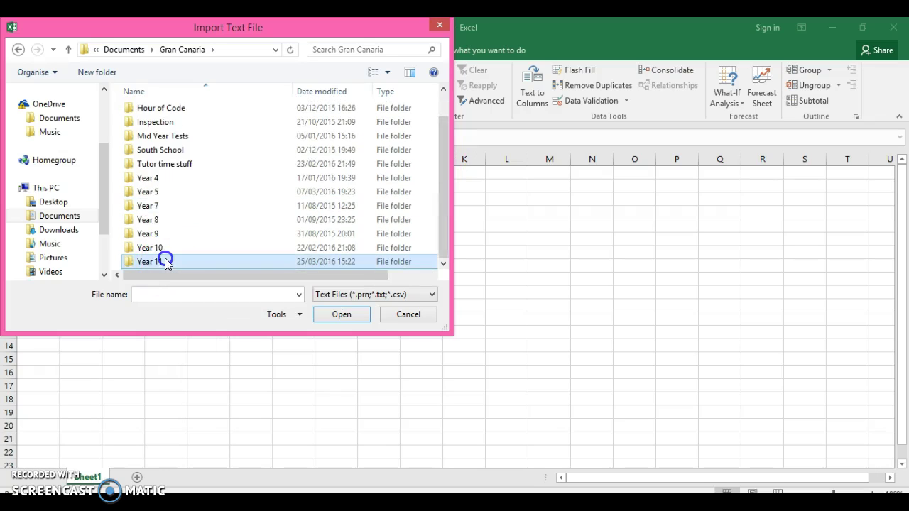
pyautogui.doubleClick(164, 262)
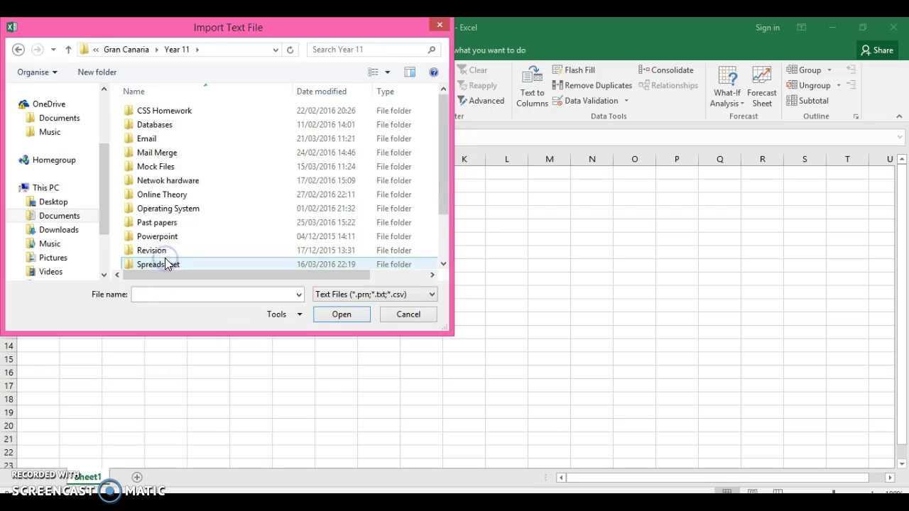
pyautogui.doubleClick(190, 223)
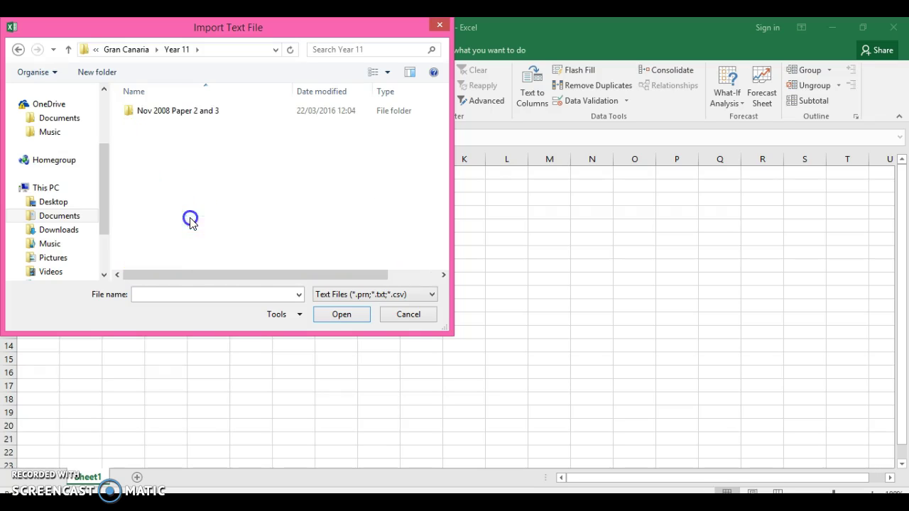
pyautogui.doubleClick(199, 118)
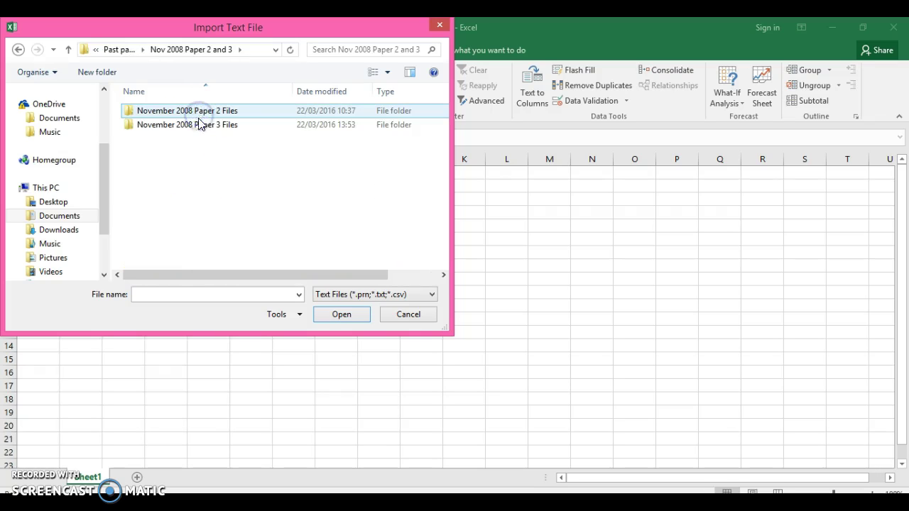
pyautogui.doubleClick(197, 125)
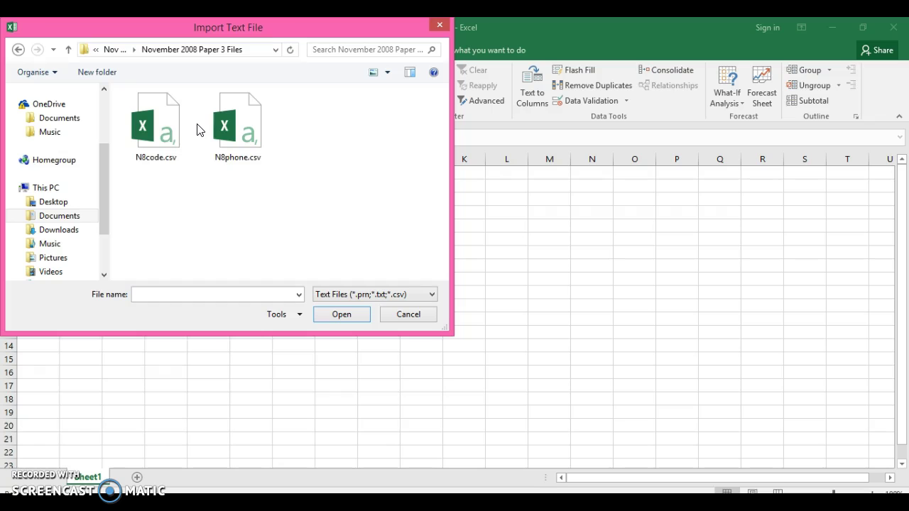
pyautogui.click(222, 127)
pyautogui.click(352, 318)
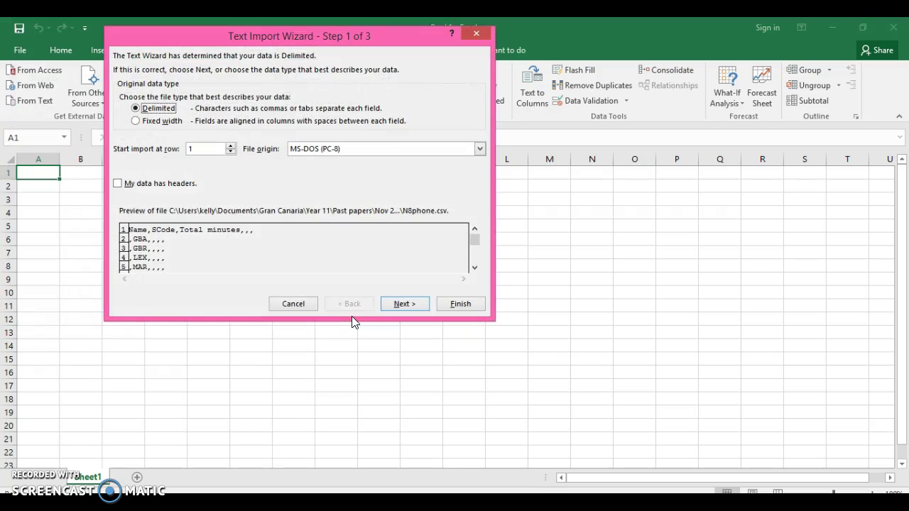
# - Set comma instead of tab as the delimiter and place the imported data in the existing worksheet at cell A1
pyautogui.click(394, 305)
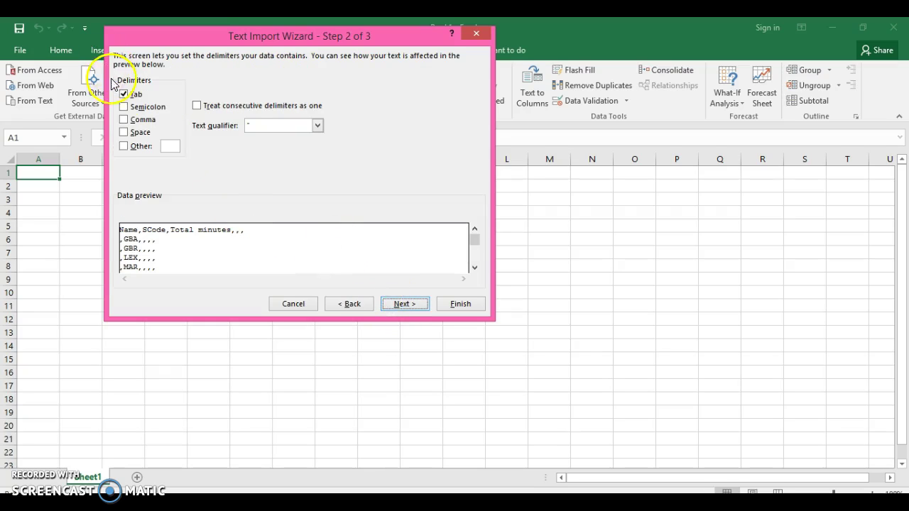
pyautogui.click(123, 95)
pyautogui.click(124, 120)
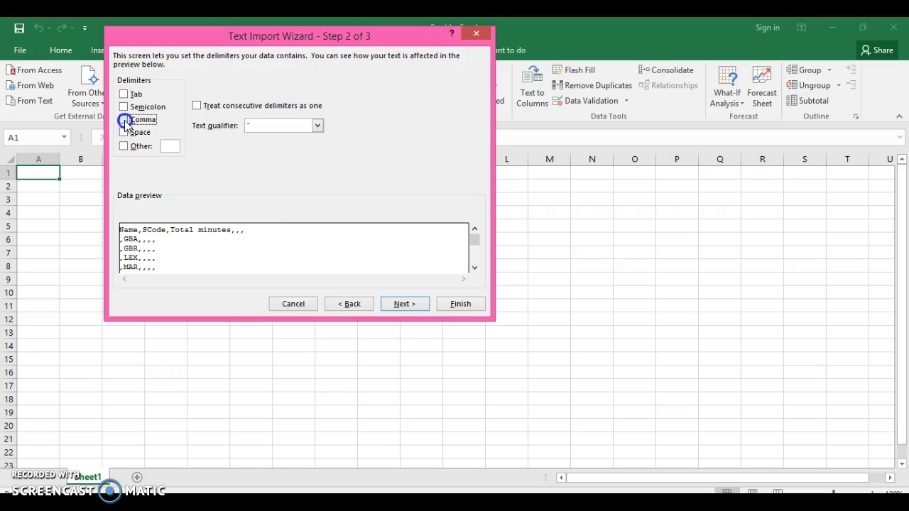
pyautogui.click(423, 306)
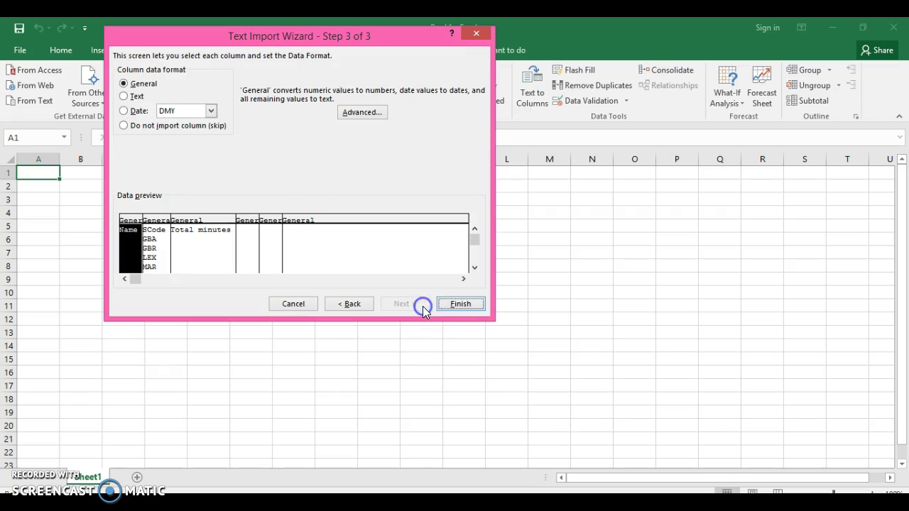
pyautogui.click(460, 305)
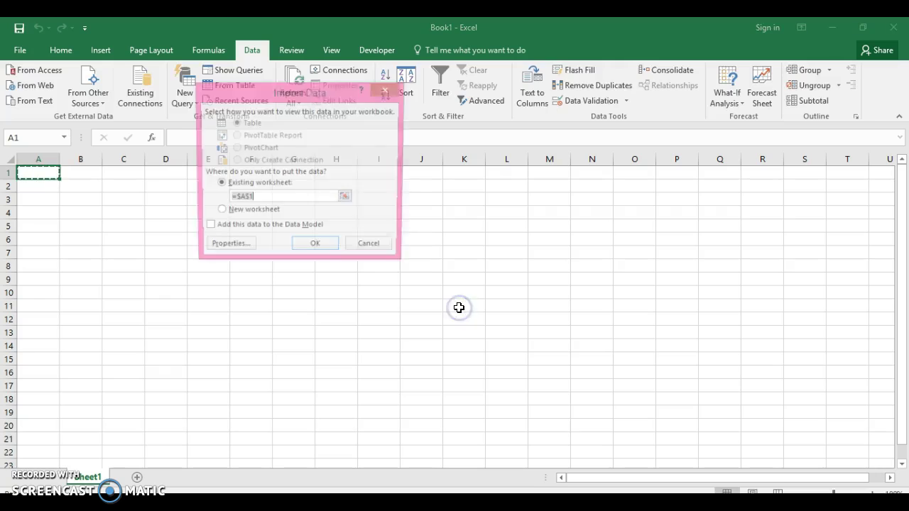
pyautogui.click(328, 250)
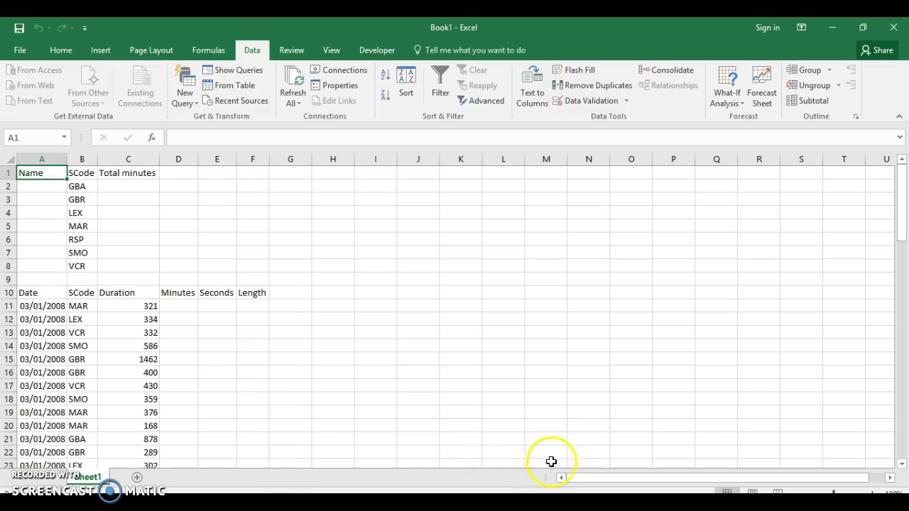
# - Restore, move and resize the workbook window so it fills the space beside the November 2008 Paper 3 PDF
pyautogui.click(520, 459)
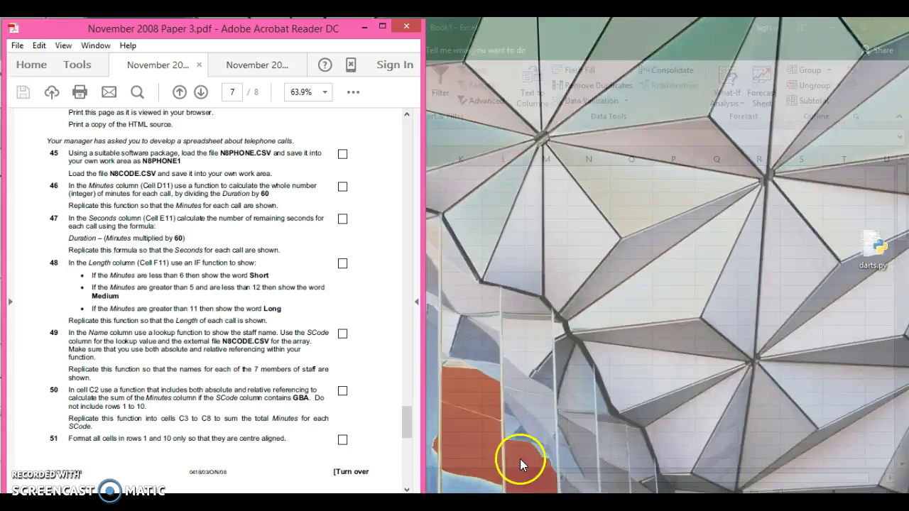
pyautogui.click(857, 26)
pyautogui.moveTo(152, 29); pyautogui.dragTo(594, 24)
pyautogui.doubleClick(593, 24)
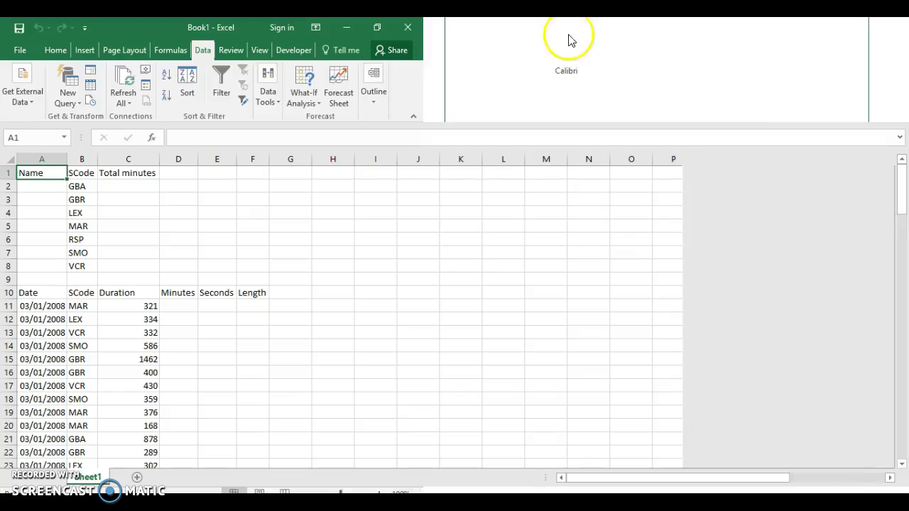
pyautogui.click(863, 27)
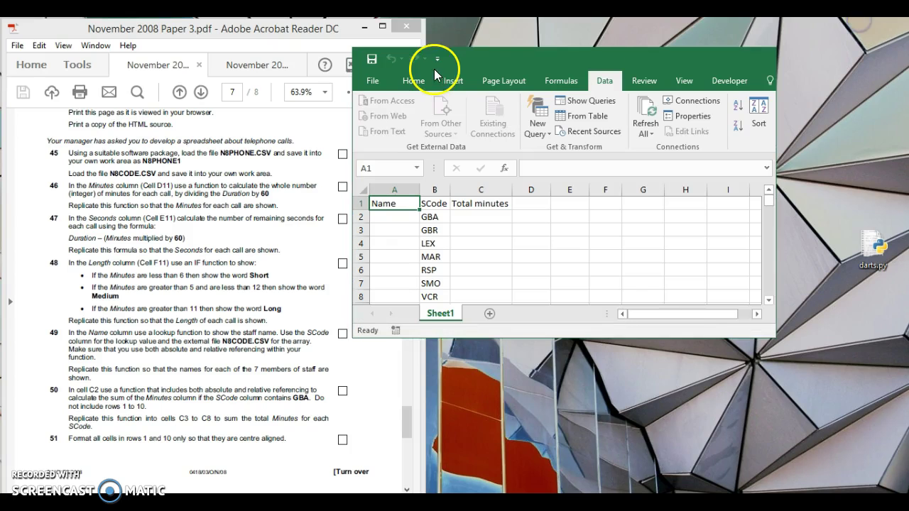
pyautogui.moveTo(462, 61); pyautogui.dragTo(546, 32)
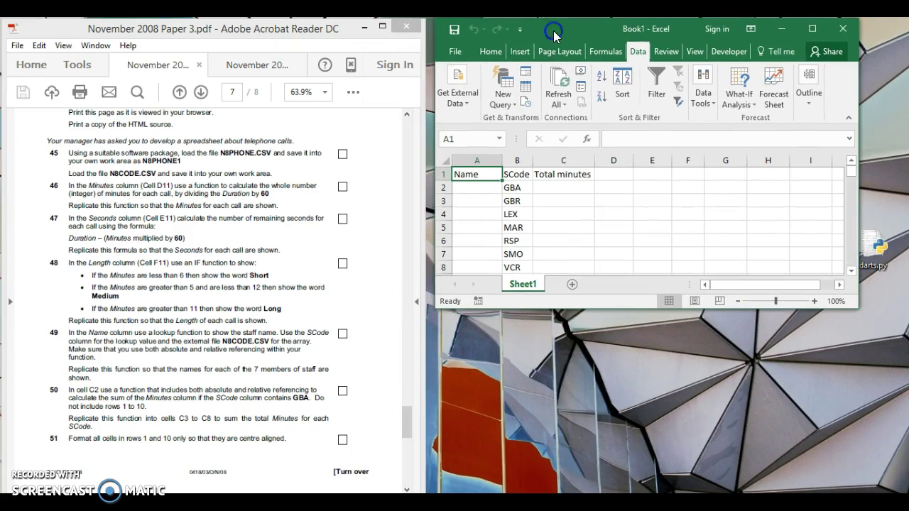
pyautogui.moveTo(601, 307); pyautogui.dragTo(597, 491)
pyautogui.moveTo(858, 297); pyautogui.dragTo(908, 289)
pyautogui.click(516, 320)
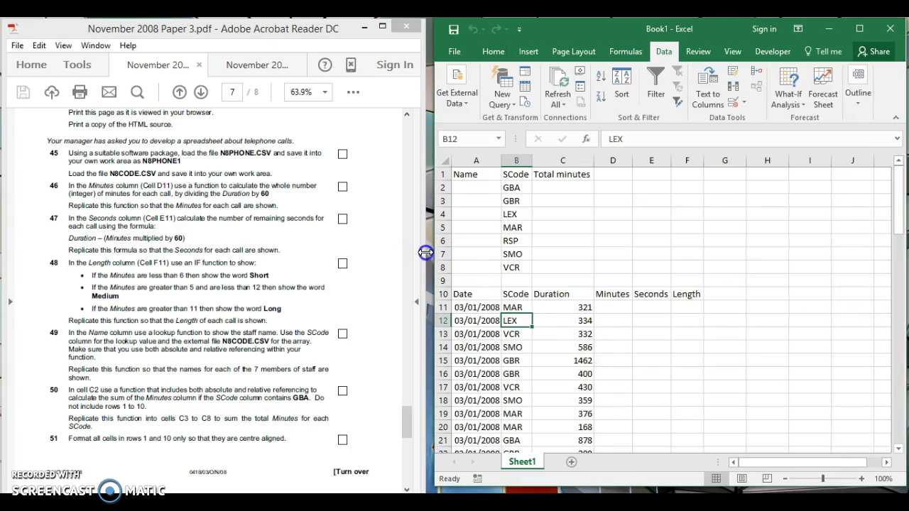
pyautogui.moveTo(425, 252); pyautogui.dragTo(415, 253)
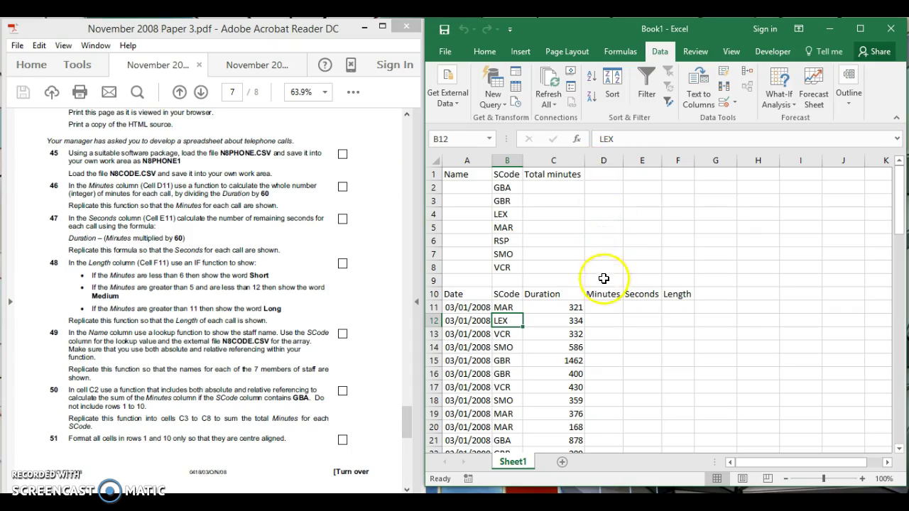
# - Enter the formula =INT(C11/60) in cell D11 to calculate the whole minutes of the first call
pyautogui.click(605, 306)
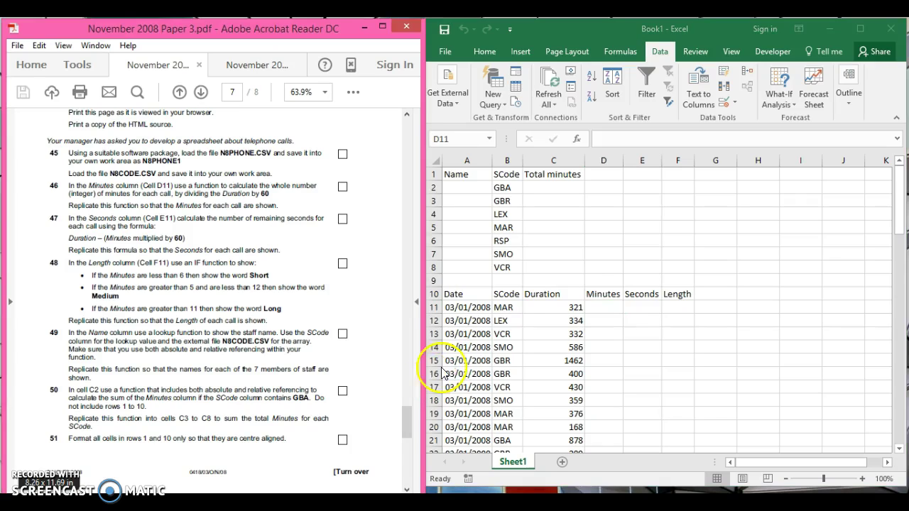
pyautogui.click(609, 306)
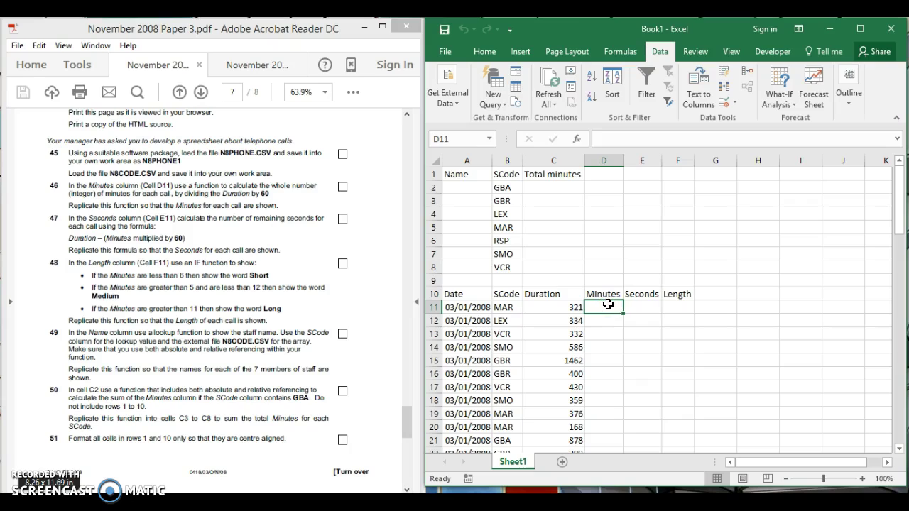
pyautogui.write('=int(')
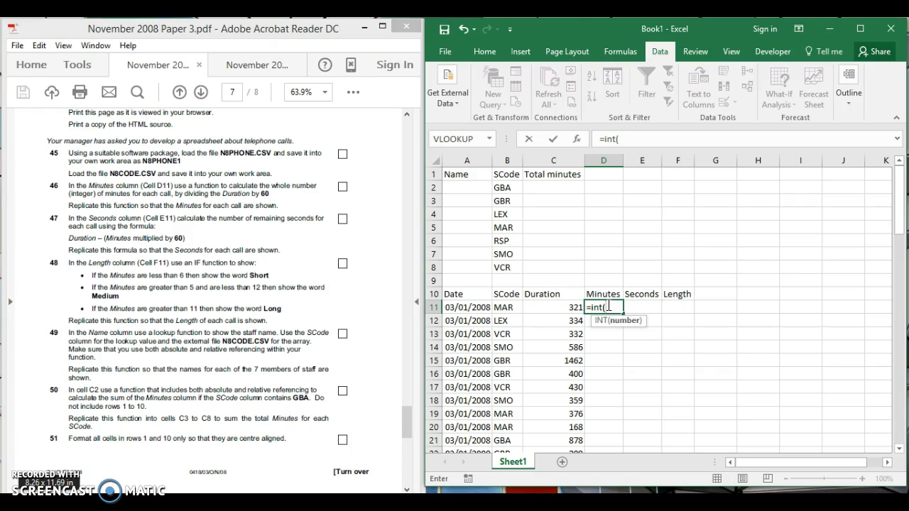
pyautogui.click(558, 307)
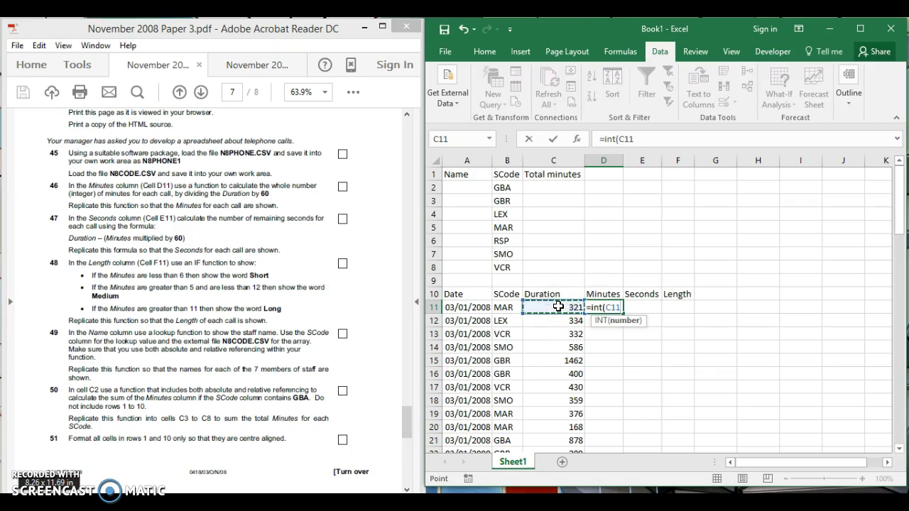
pyautogui.write('/60)')
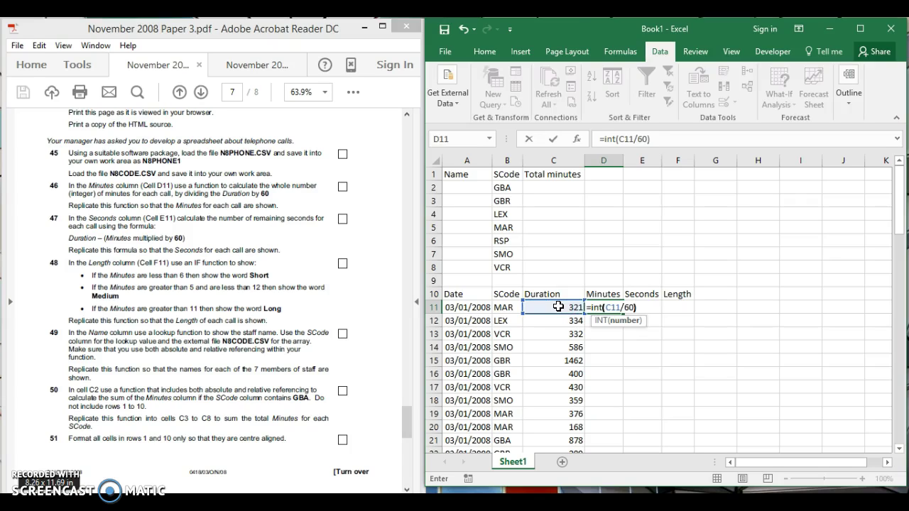
pyautogui.press('Return')
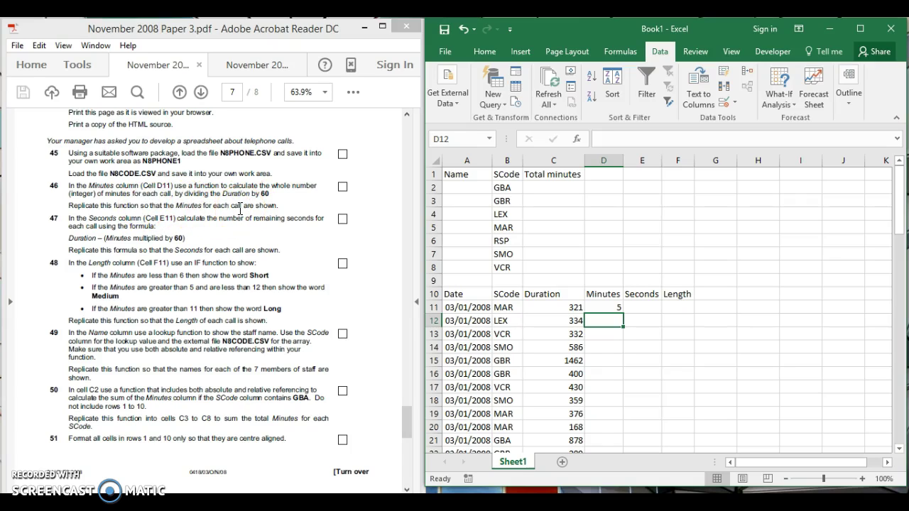
# - Replicate the D11 formula down the Minutes column to cell D84
pyautogui.click(609, 307)
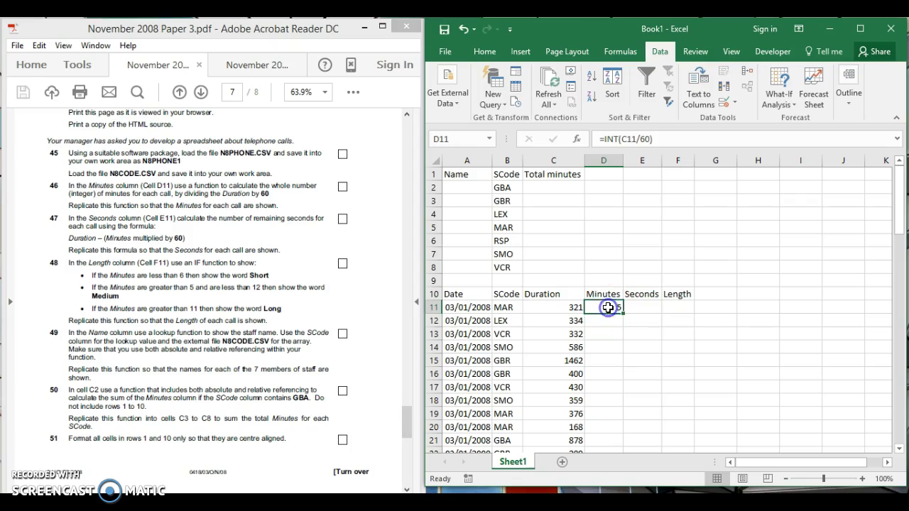
pyautogui.moveTo(624, 315); pyautogui.dragTo(623, 316)
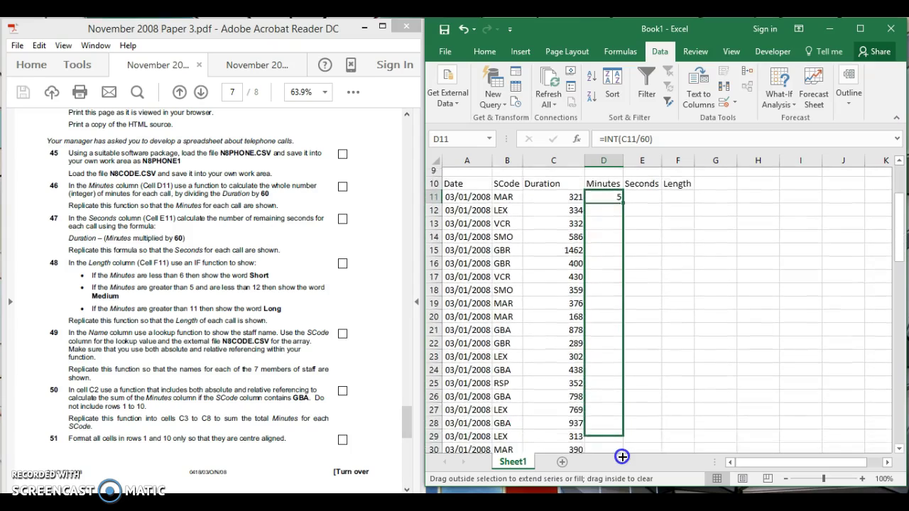
pyautogui.moveTo(622, 456); pyautogui.dragTo(621, 418)
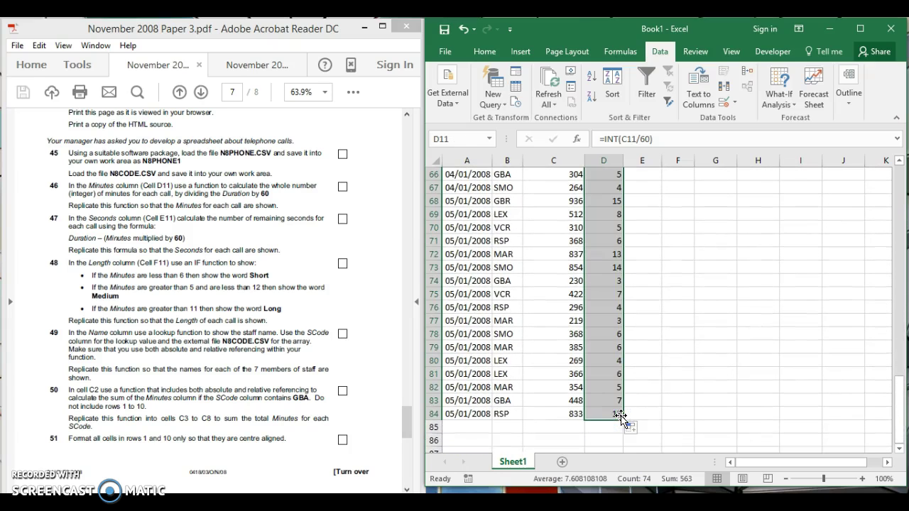
# - Enter the formula =C11-(D11*60) in cell E11 to calculate the remaining seconds of the first call
pyautogui.moveTo(897, 400); pyautogui.dragTo(879, 207)
pyautogui.click(591, 255)
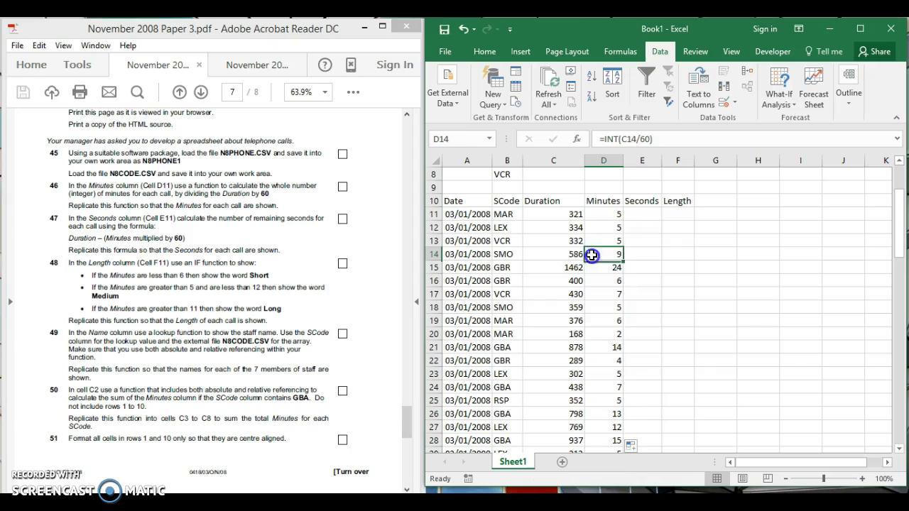
pyautogui.click(644, 217)
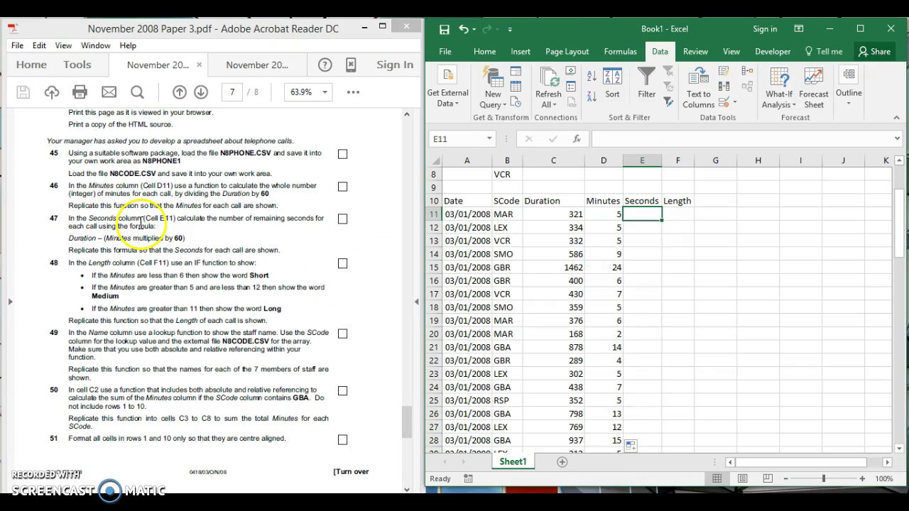
pyautogui.click(107, 240)
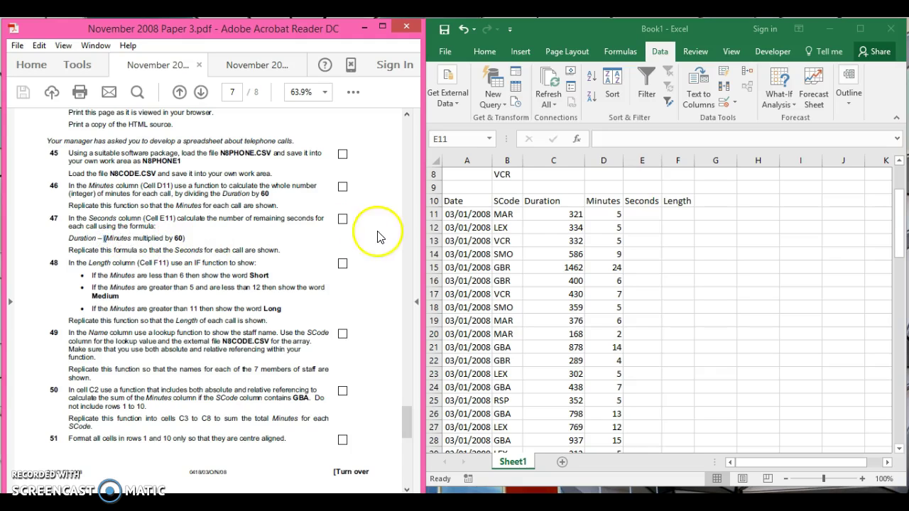
pyautogui.click(639, 216)
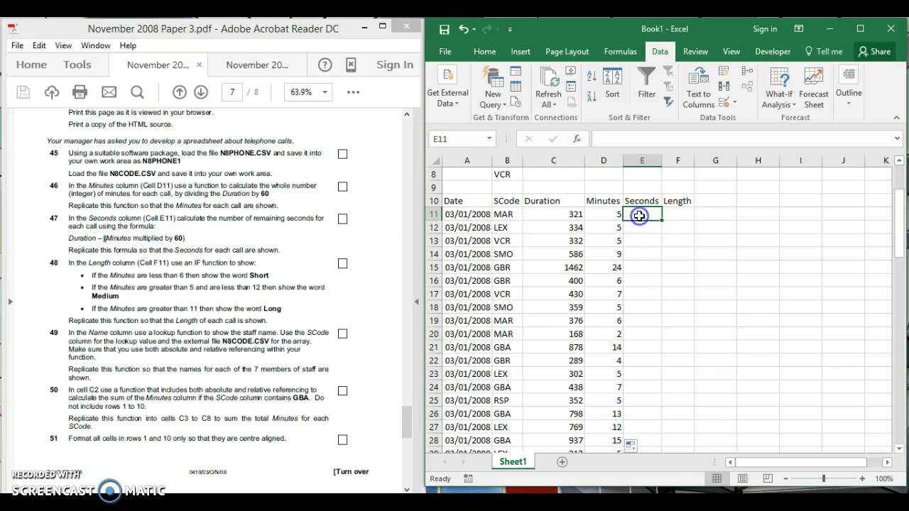
pyautogui.write('=')
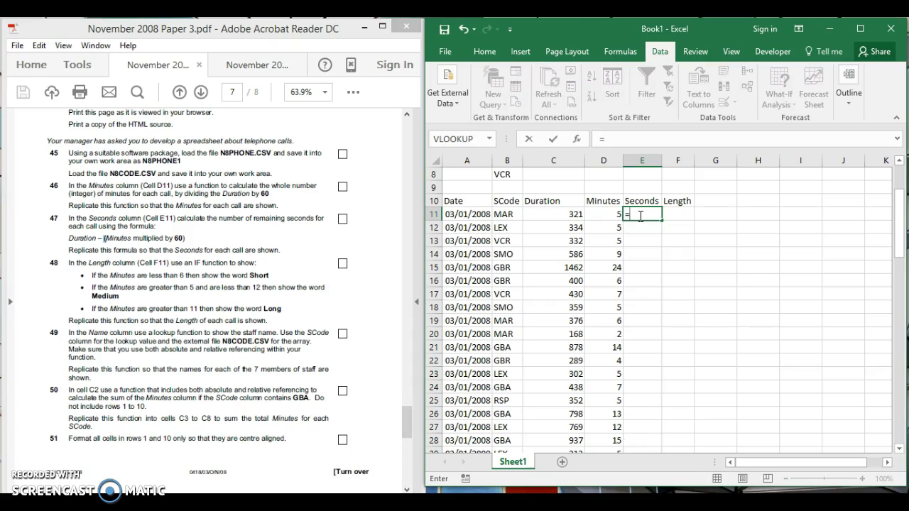
pyautogui.click(576, 216)
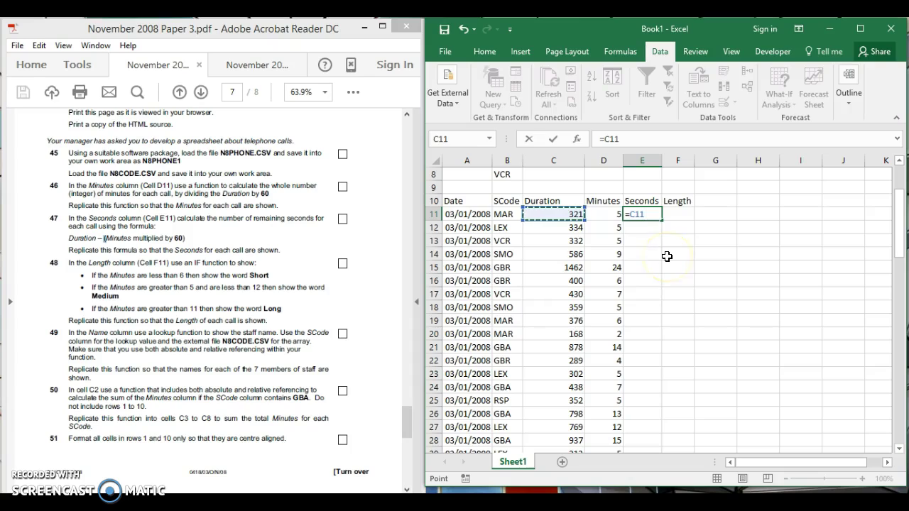
pyautogui.write('-(')
pyautogui.click(609, 220)
pyautogui.write('*60)')
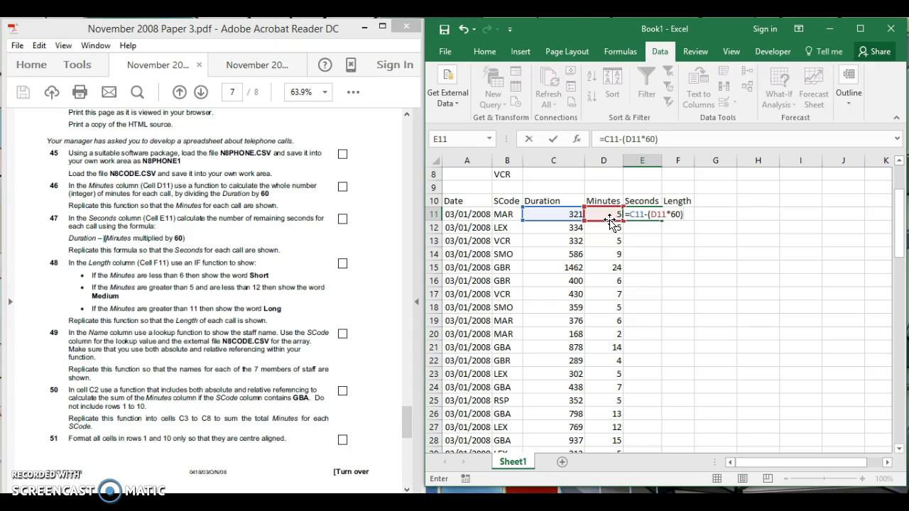
pyautogui.press('Return')
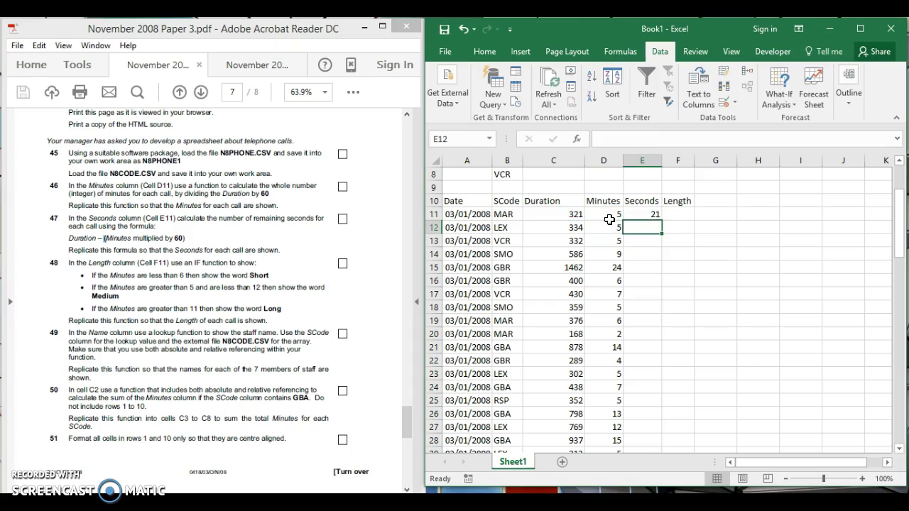
# - Replicate the E11 formula down the Seconds column to cell E84
pyautogui.click(649, 215)
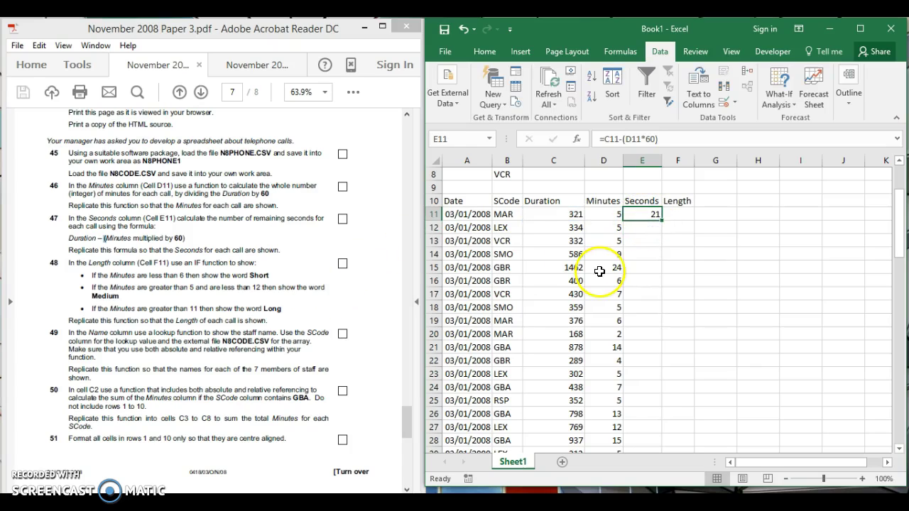
pyautogui.moveTo(662, 221); pyautogui.dragTo(658, 417)
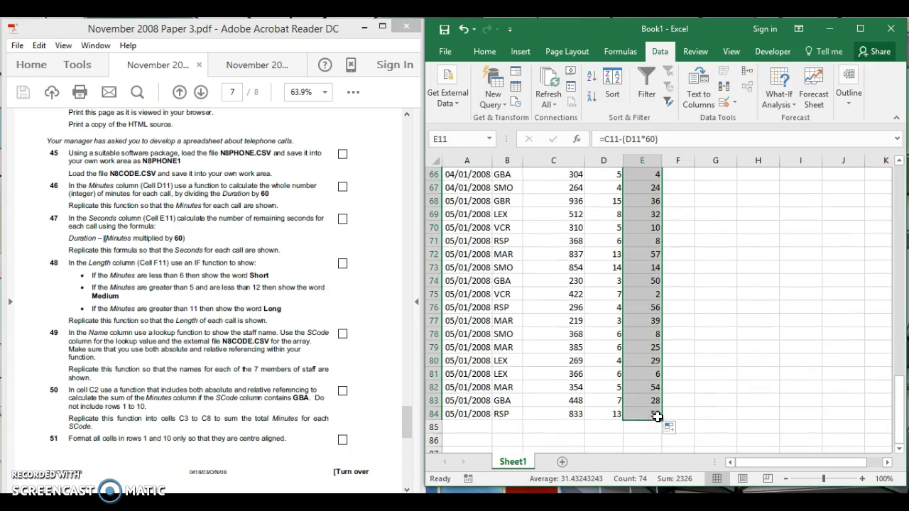
# - Begin an IF formula in cell F11 that returns "Short" when D11 is less than 6
pyautogui.moveTo(902, 424); pyautogui.dragTo(895, 197)
pyautogui.click(678, 308)
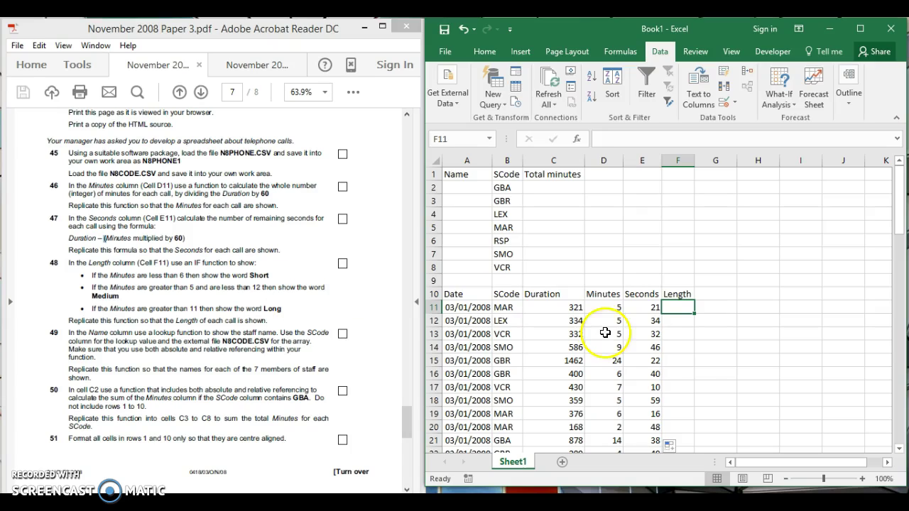
pyautogui.click(669, 307)
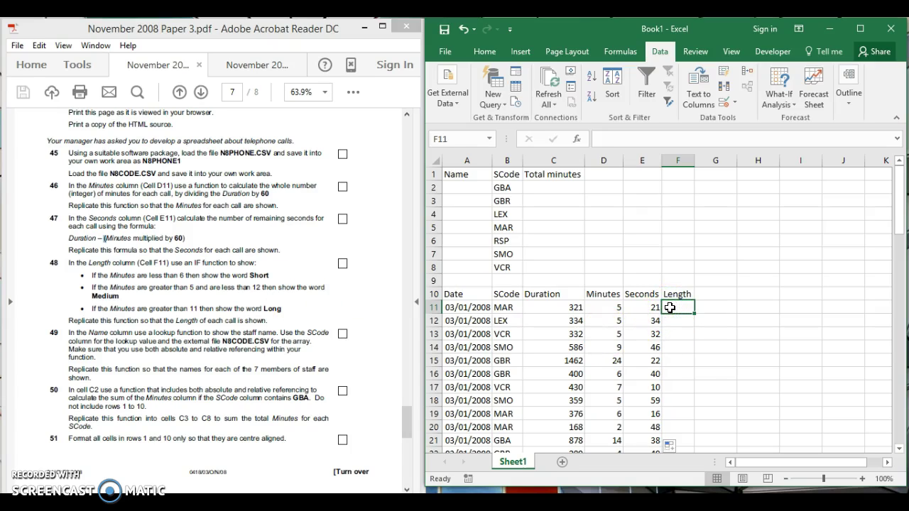
pyautogui.write('if')
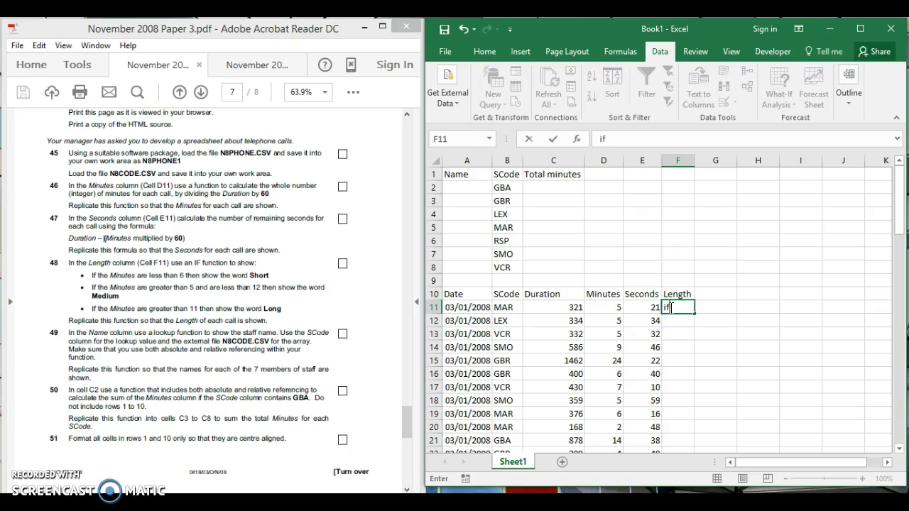
pyautogui.press('BackSpace')
pyautogui.press('BackSpace')
pyautogui.write('=if(')
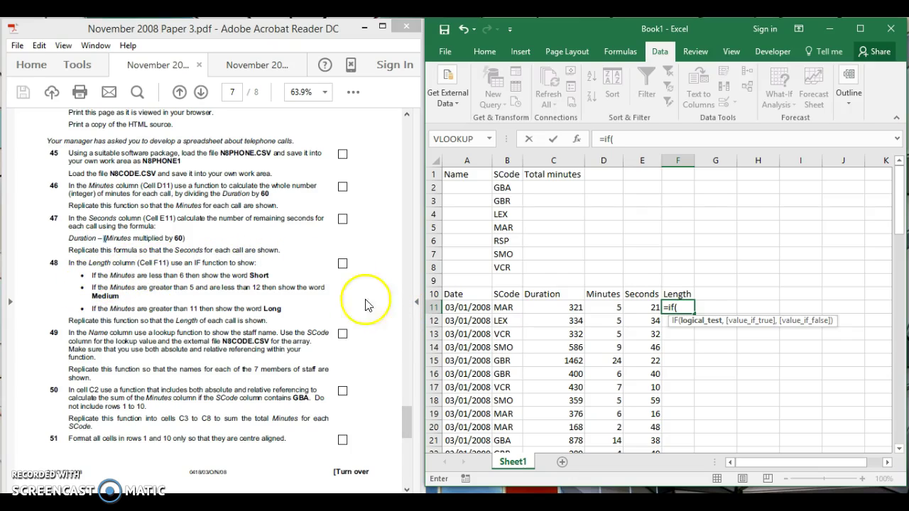
pyautogui.click(606, 308)
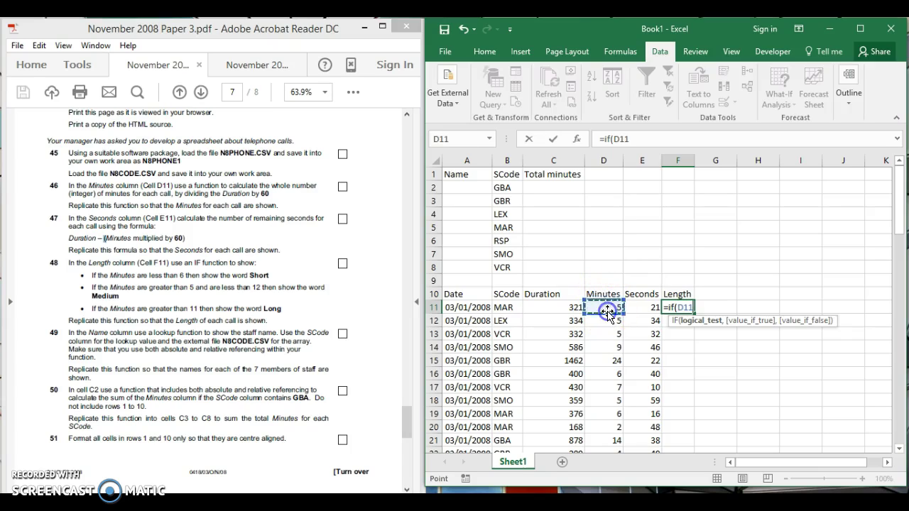
pyautogui.write('<6')
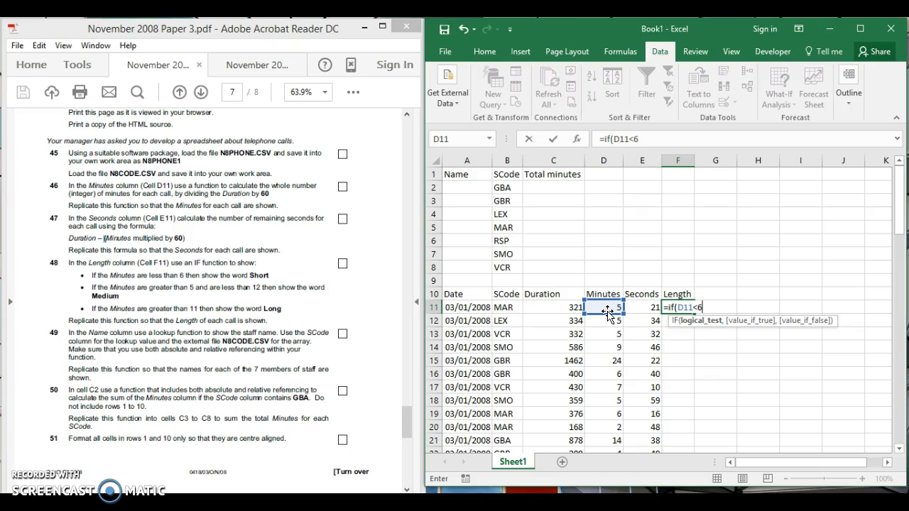
pyautogui.write(',"')
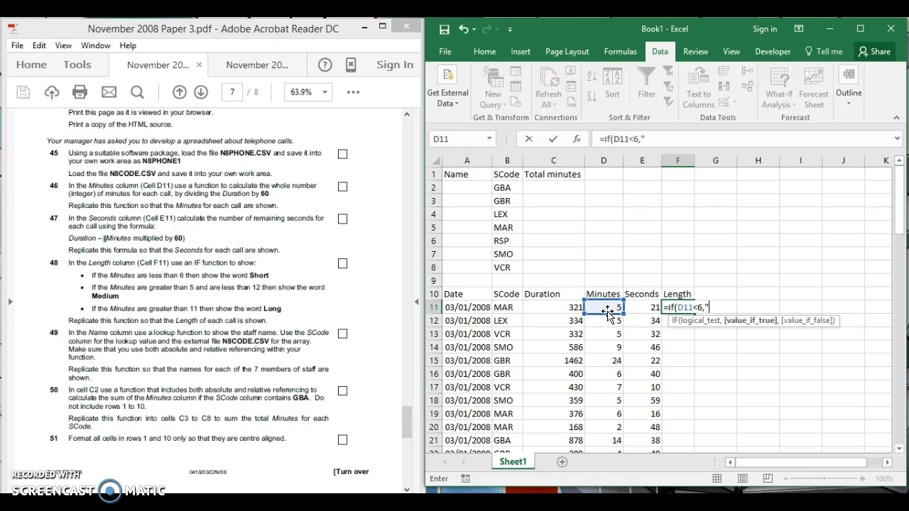
pyautogui.write('Short"')
pyautogui.click(608, 315)
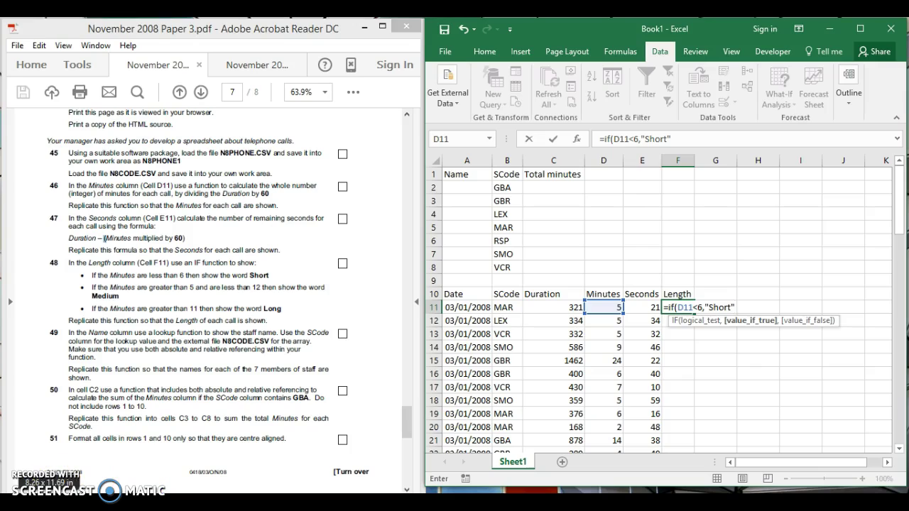
pyautogui.click(724, 297)
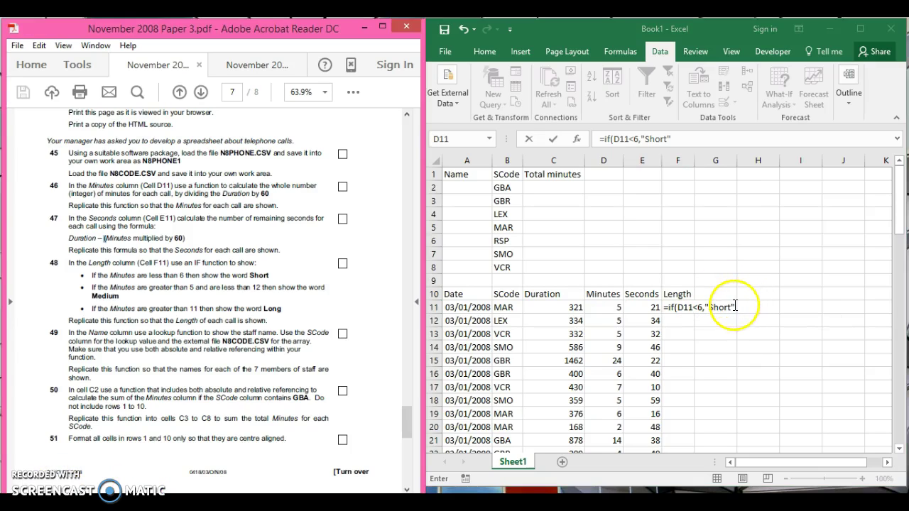
pyautogui.click(735, 307)
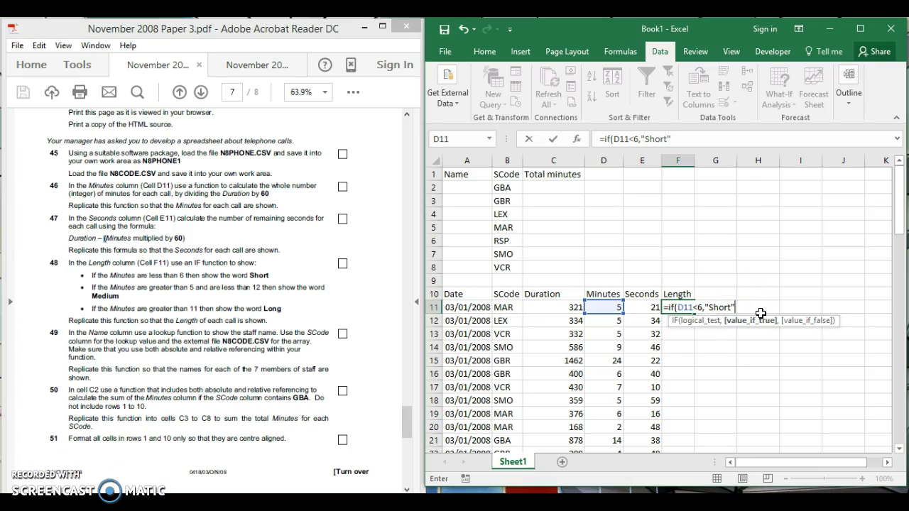
# - Complete the F11 formula with a nested IF that returns "Medium" when D11<12 and otherwise "Long"
pyautogui.write(',if')
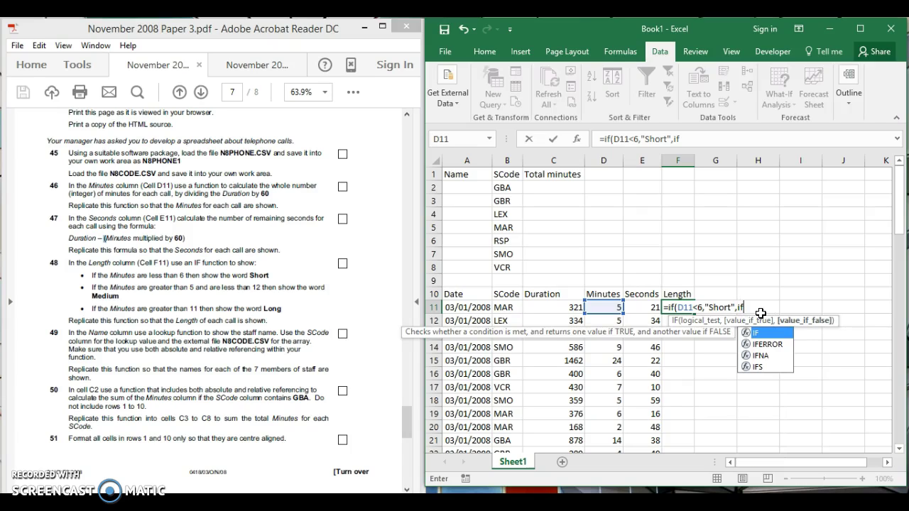
pyautogui.write('(')
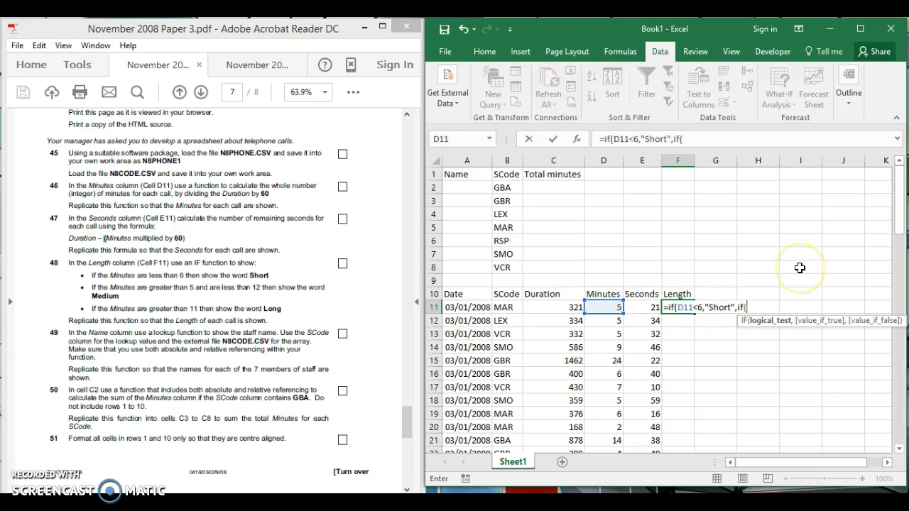
pyautogui.write('D11<1')
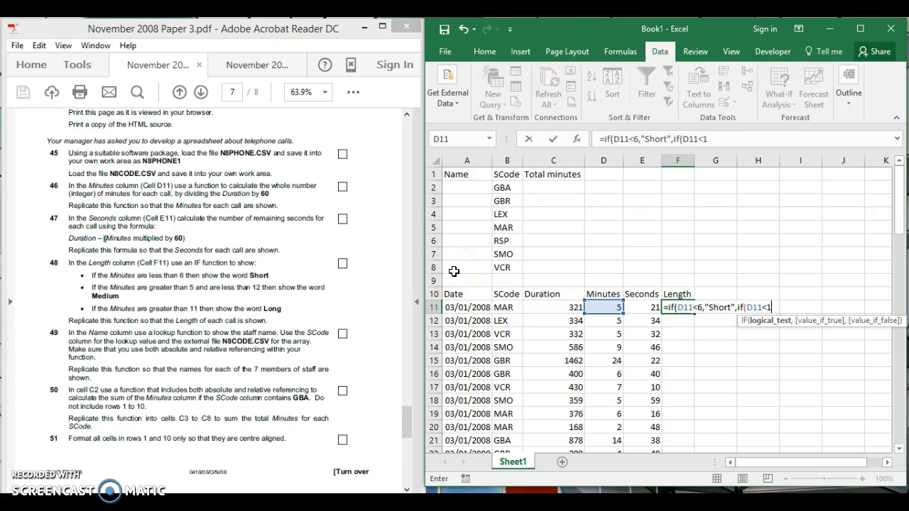
pyautogui.write(',"Medium')
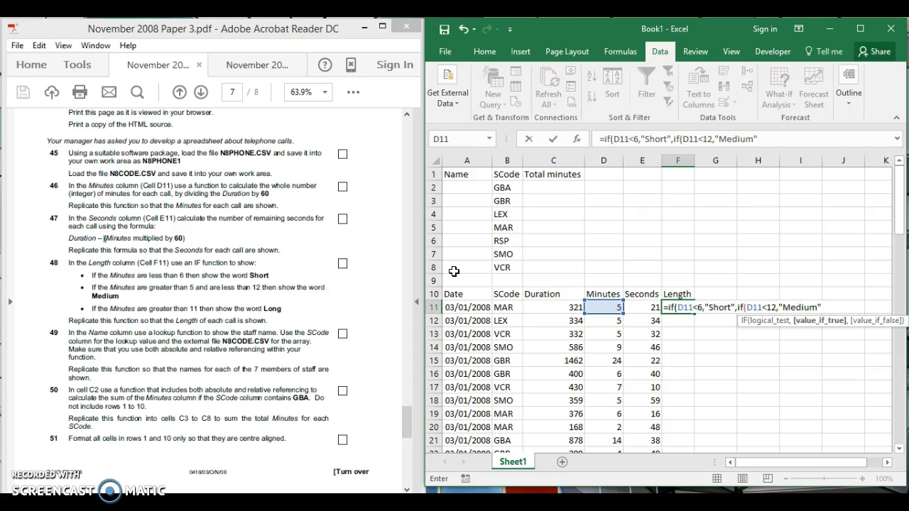
pyautogui.write(',"Long')
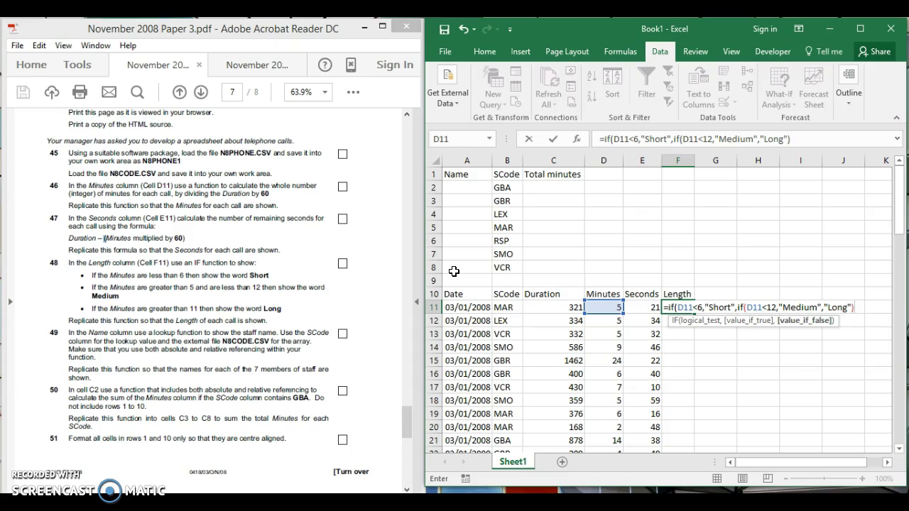
pyautogui.click(709, 312)
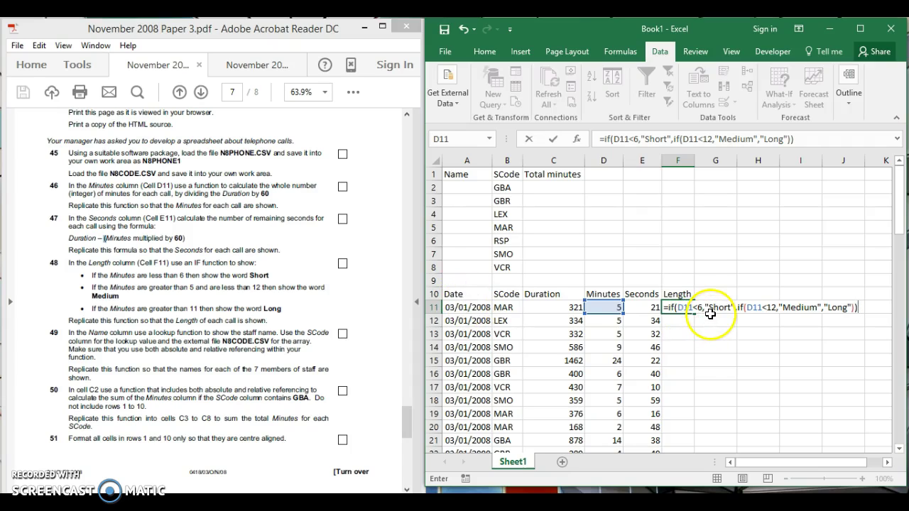
pyautogui.click(735, 319)
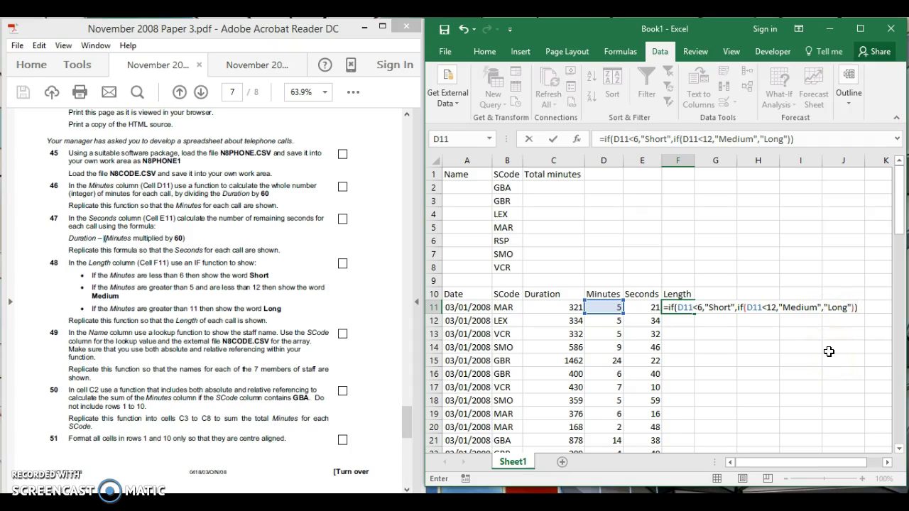
pyautogui.press('Return')
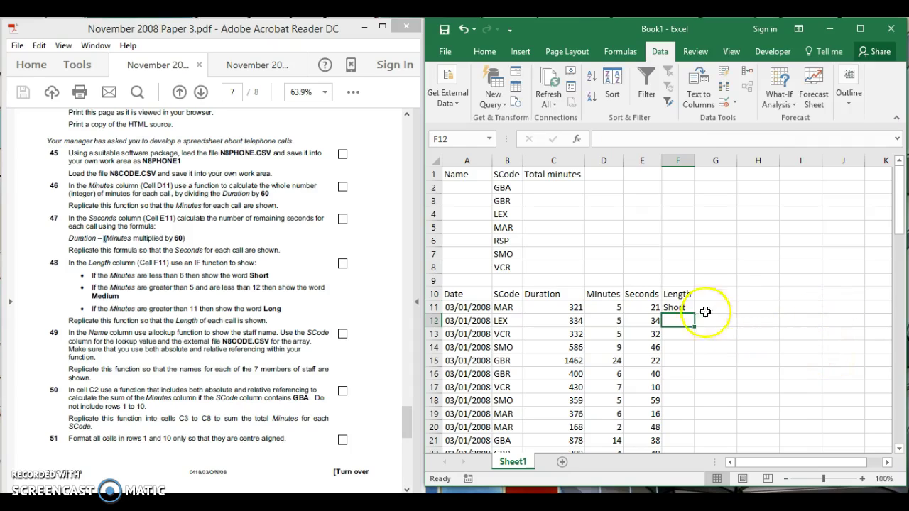
# - Replicate the F11 formula down the Length column to cell F84 and autofit the width of column F
pyautogui.click(681, 307)
pyautogui.moveTo(694, 316); pyautogui.dragTo(695, 422)
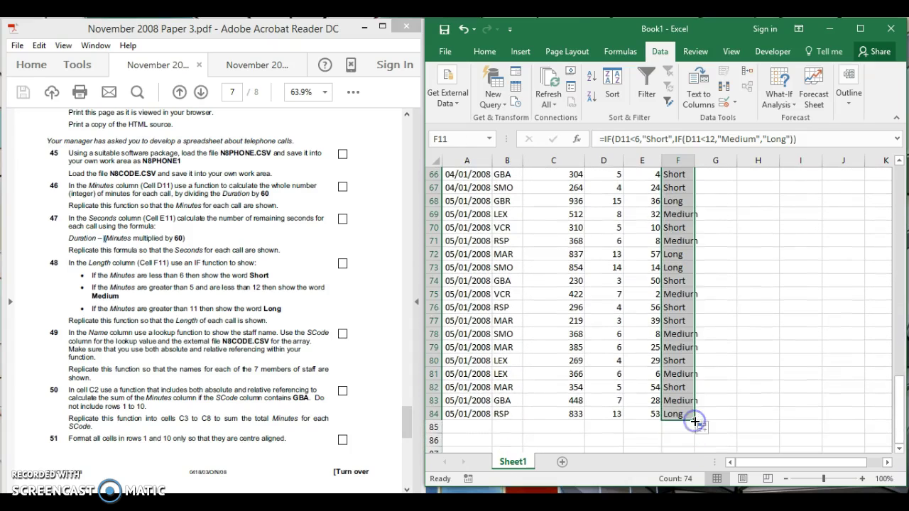
pyautogui.doubleClick(694, 157)
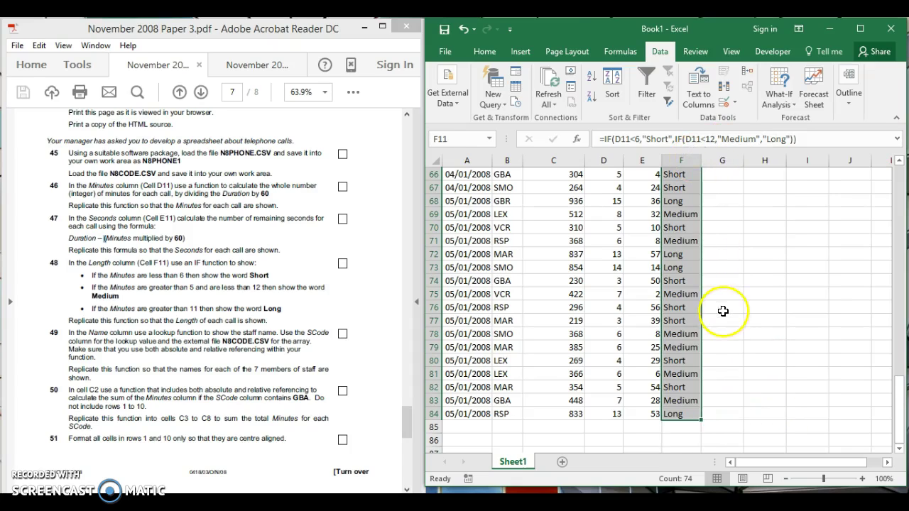
pyautogui.click(723, 311)
# - Check the Minutes, Seconds and Length results through the call list and the Name and SCode cells in row 2
pyautogui.moveTo(899, 387); pyautogui.dragTo(893, 199)
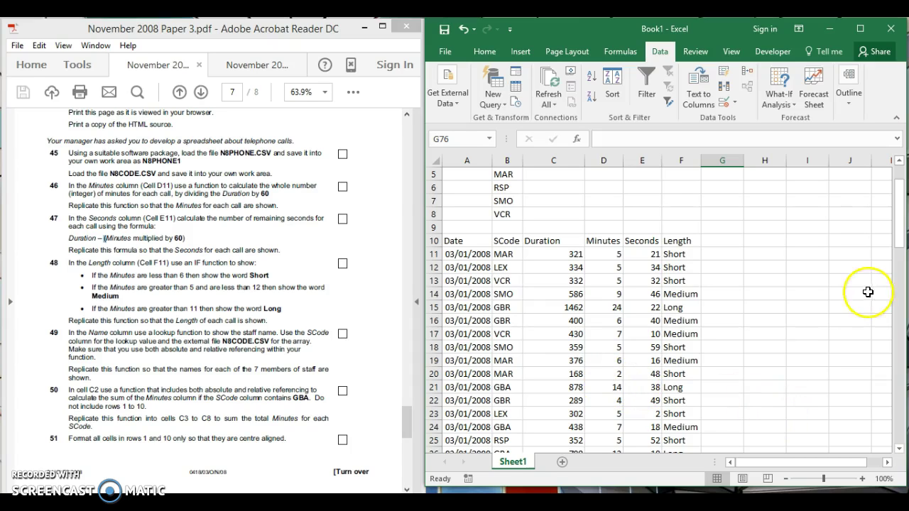
pyautogui.moveTo(899, 238); pyautogui.dragTo(899, 272)
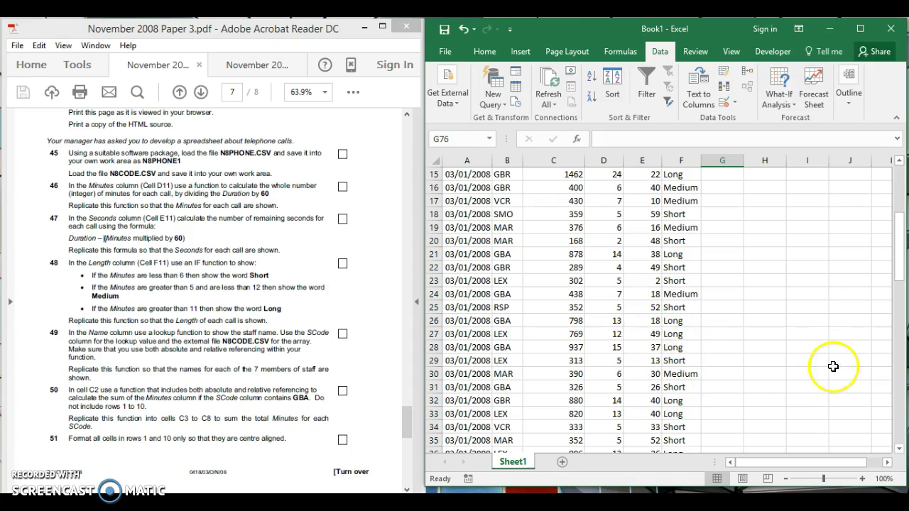
pyautogui.moveTo(899, 280); pyautogui.dragTo(896, 383)
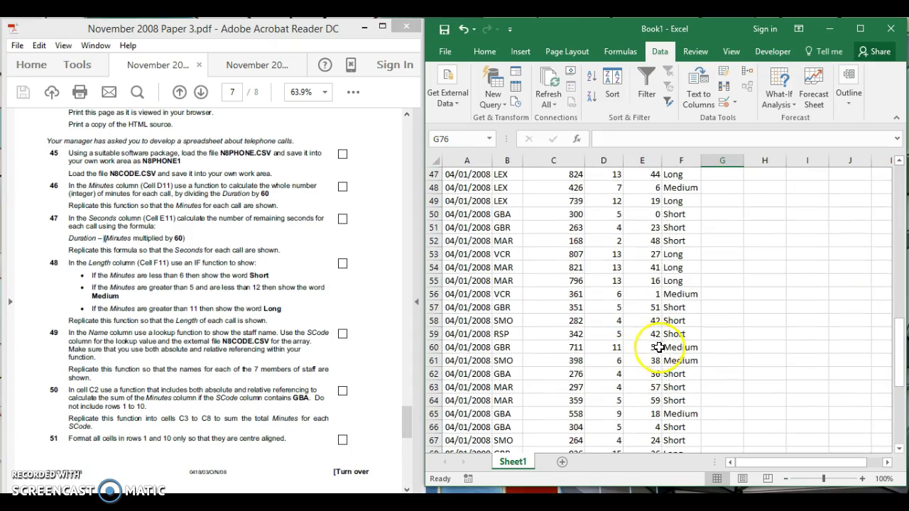
pyautogui.moveTo(899, 355); pyautogui.dragTo(899, 186)
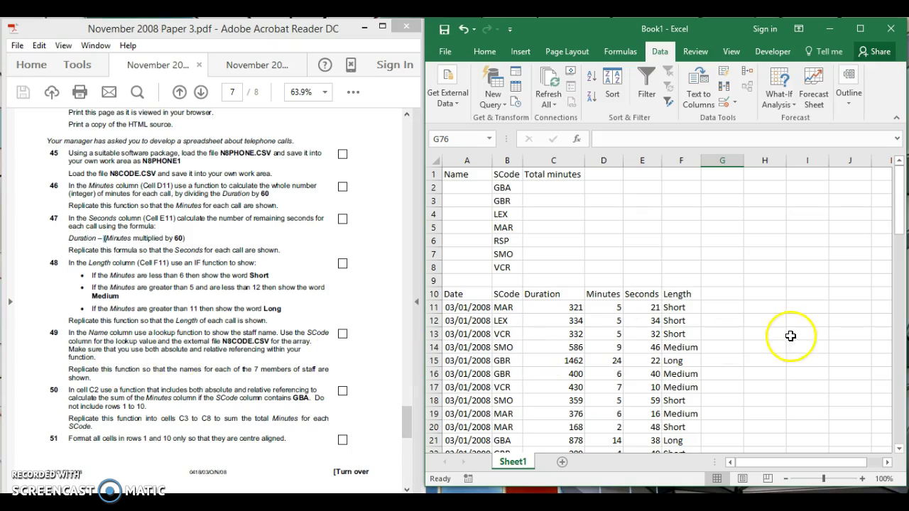
pyautogui.click(468, 189)
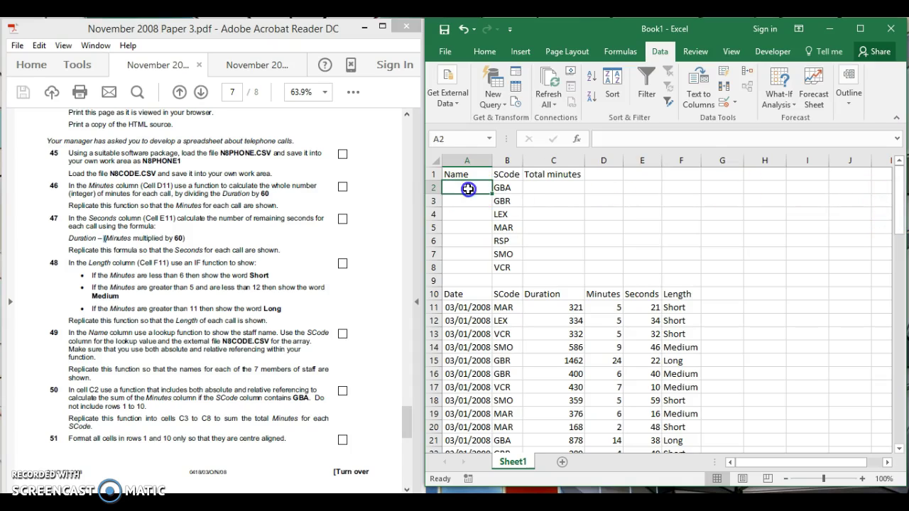
pyautogui.click(511, 186)
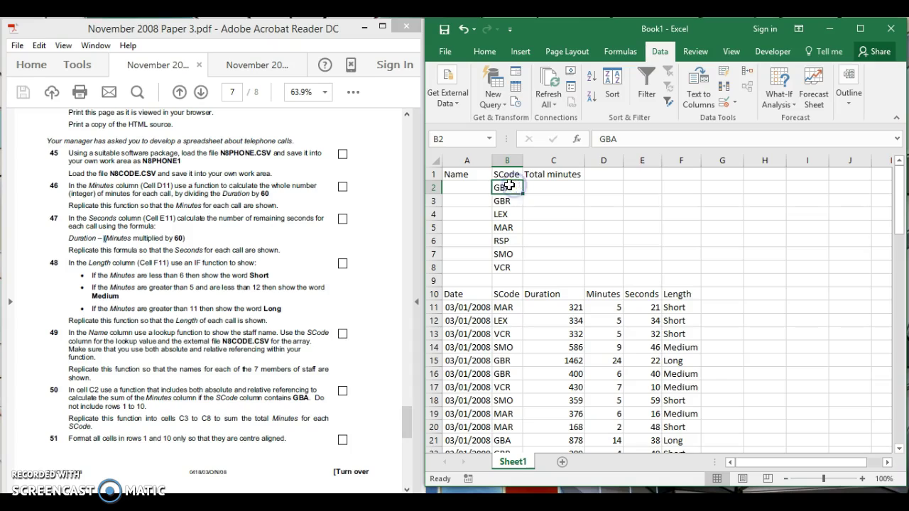
pyautogui.click(477, 187)
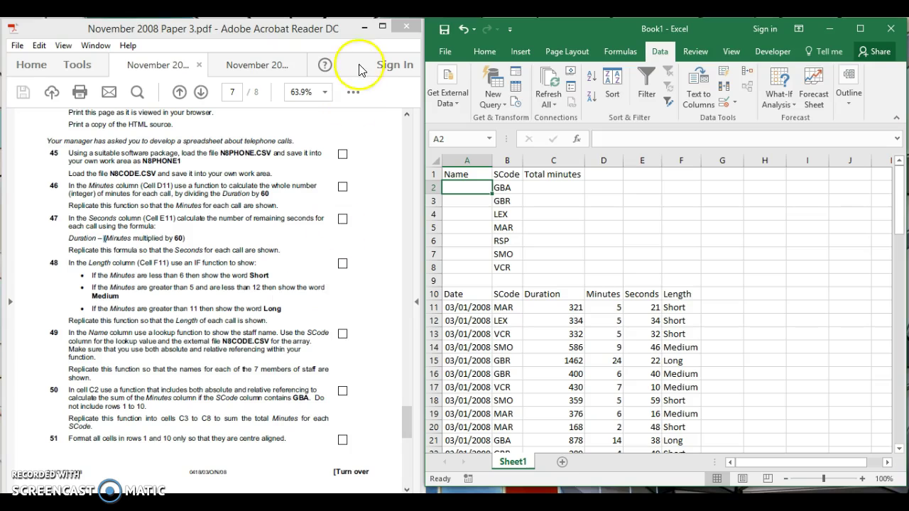
# - Bring the N8code.csv workbook on screen and shift the Book1 window slightly aside
pyautogui.click(363, 29)
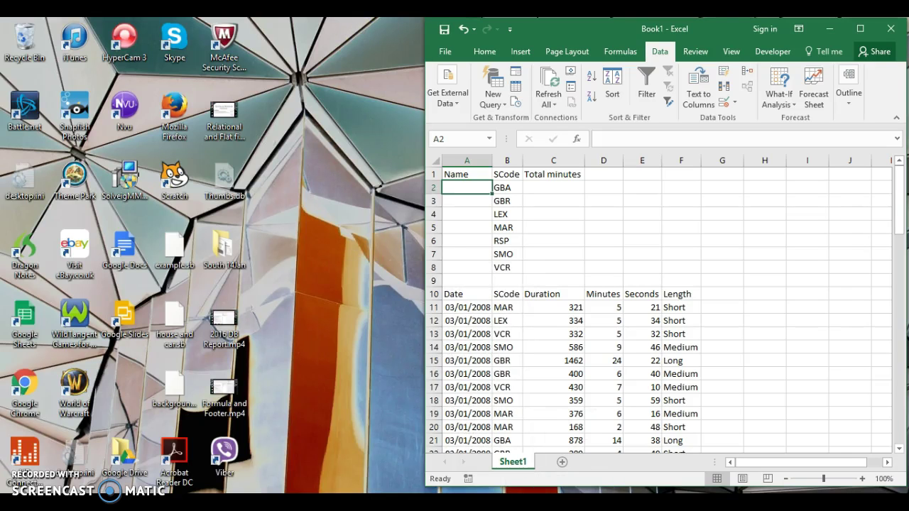
pyautogui.click(841, 29)
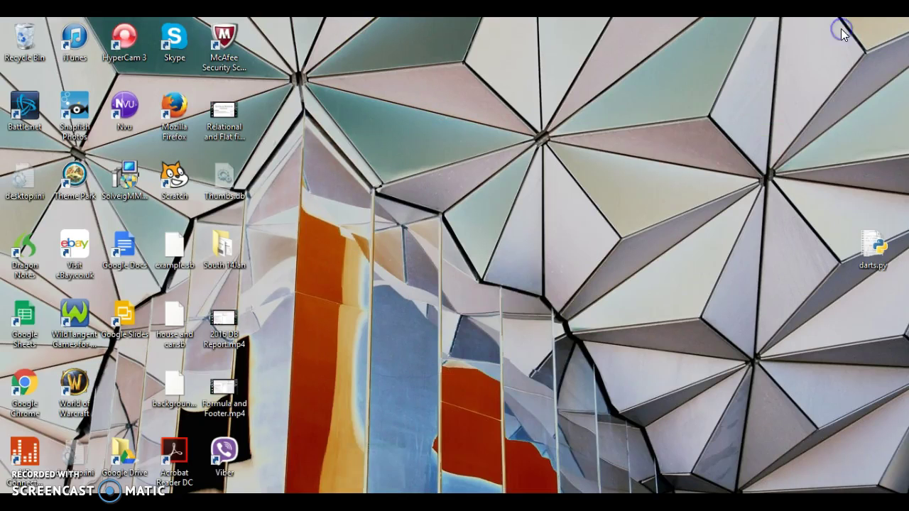
pyautogui.click(108, 493)
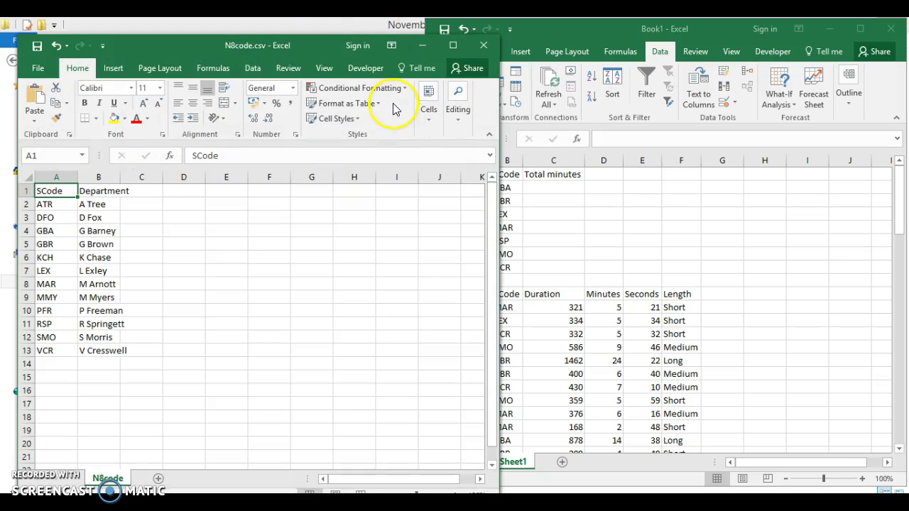
pyautogui.click(581, 31)
pyautogui.moveTo(583, 32); pyautogui.dragTo(591, 32)
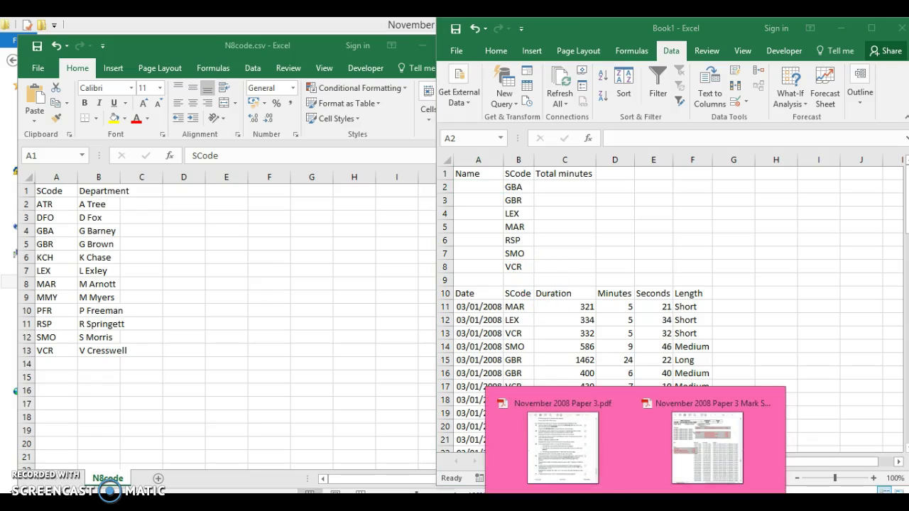
# - Read the lookup task 49 in the November 2008 Paper 3 PDF and relate it to Book1's Name and SCode cells
pyautogui.click(538, 453)
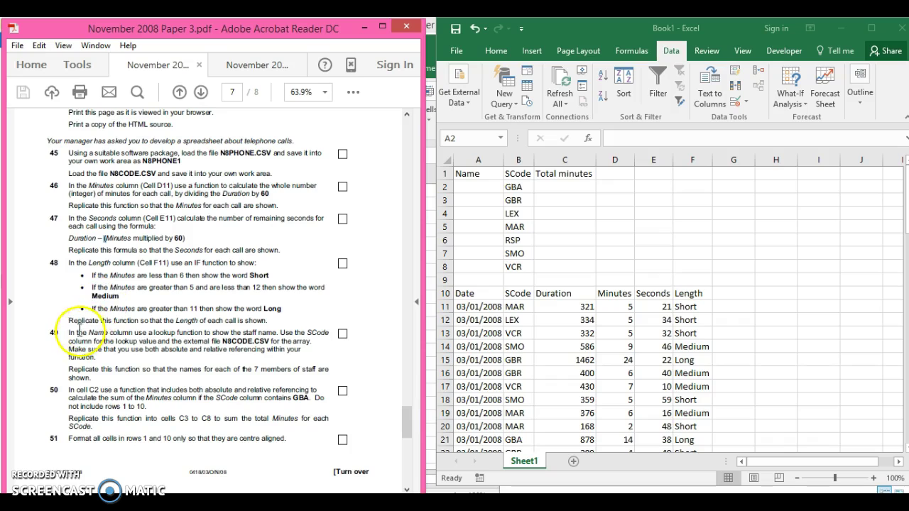
pyautogui.click(463, 188)
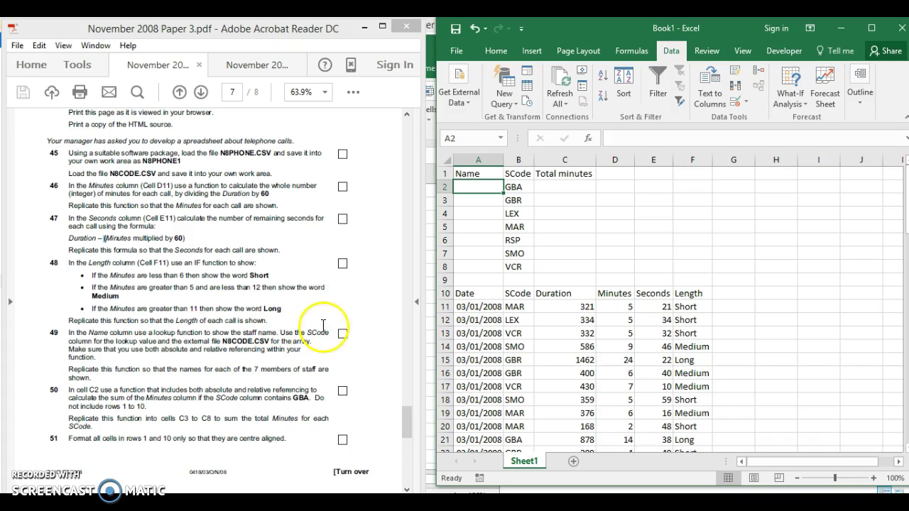
pyautogui.moveTo(517, 187); pyautogui.dragTo(519, 255)
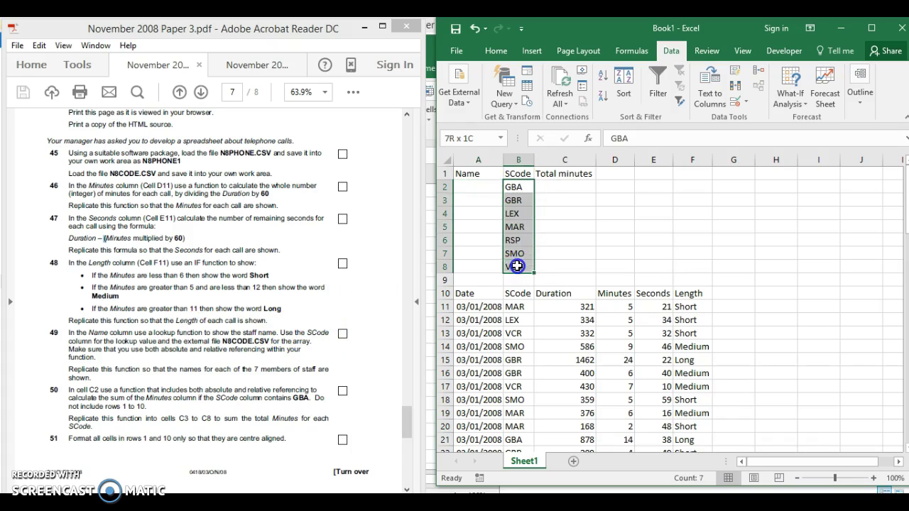
pyautogui.click(463, 187)
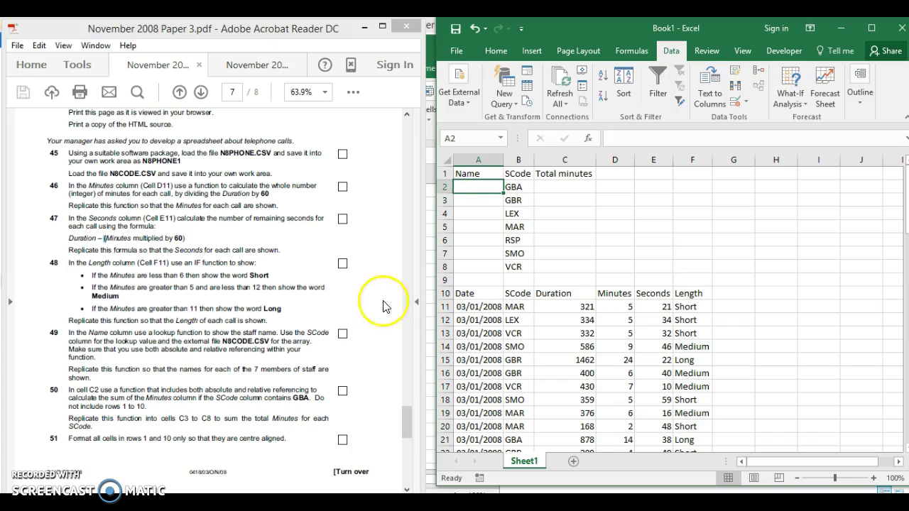
pyautogui.moveTo(518, 187); pyautogui.dragTo(467, 183)
pyautogui.click(472, 188)
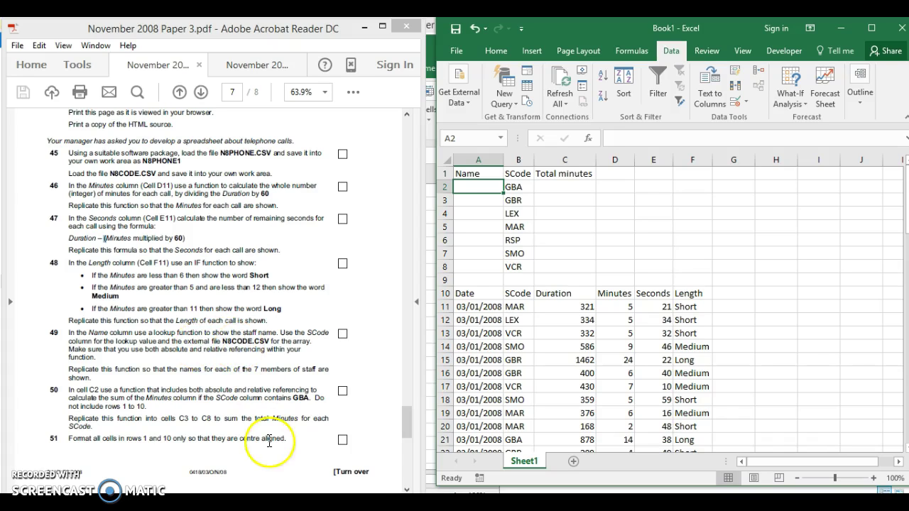
# - Switch to N8code.csv and examine its SCode column and the matching staff names
pyautogui.moveTo(355, 490)
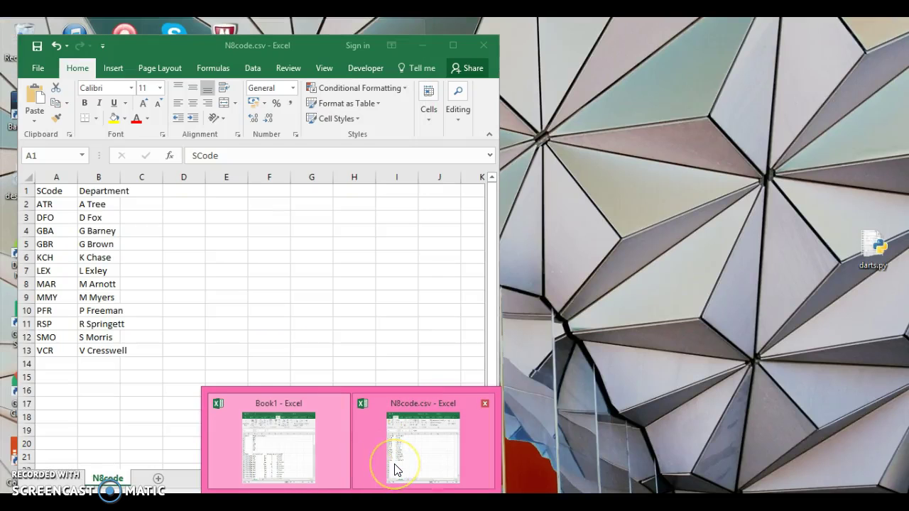
pyautogui.click(394, 470)
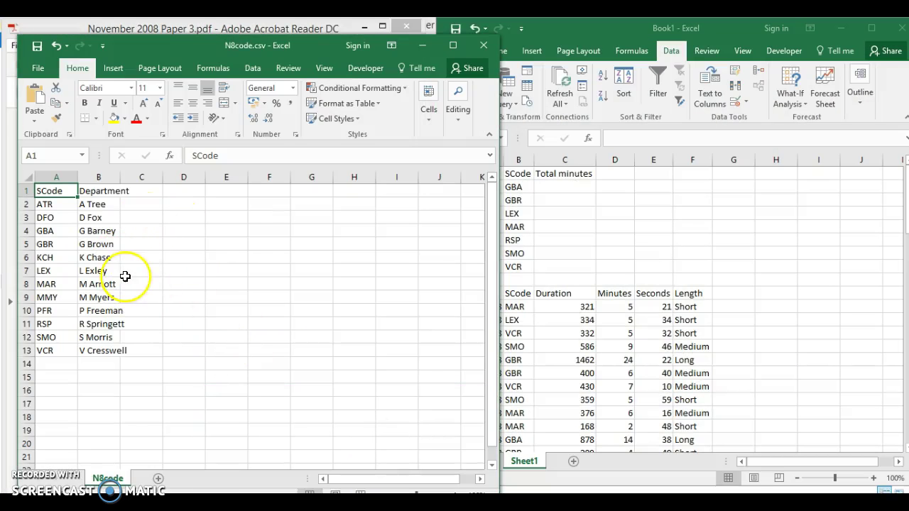
pyautogui.moveTo(85, 204); pyautogui.dragTo(98, 344)
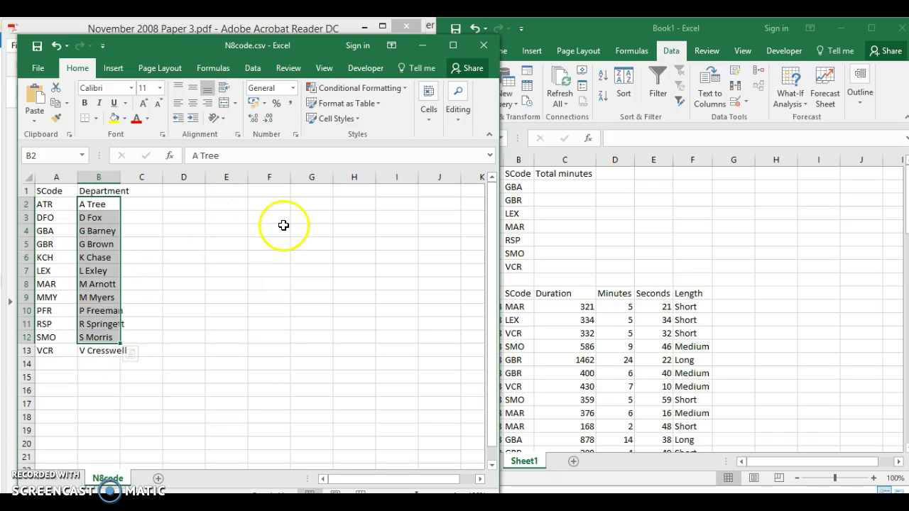
pyautogui.moveTo(53, 216); pyautogui.dragTo(49, 320)
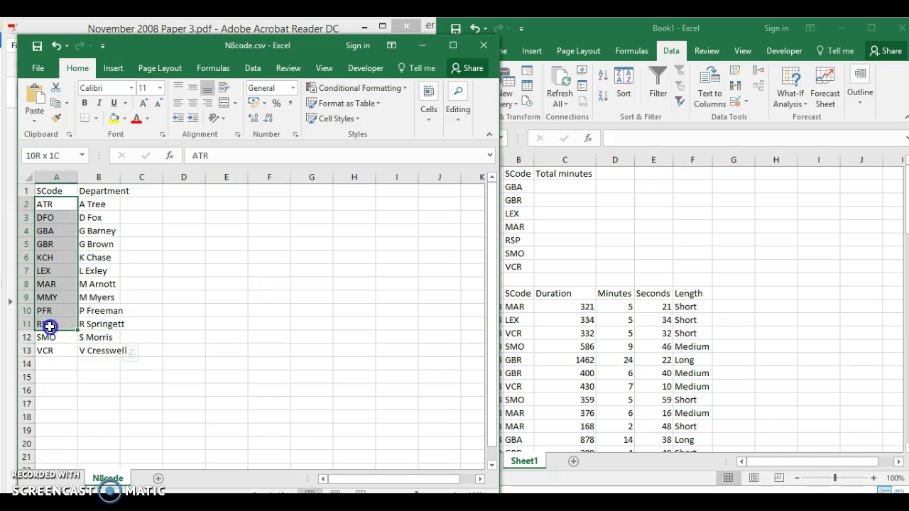
pyautogui.moveTo(107, 219); pyautogui.dragTo(107, 270)
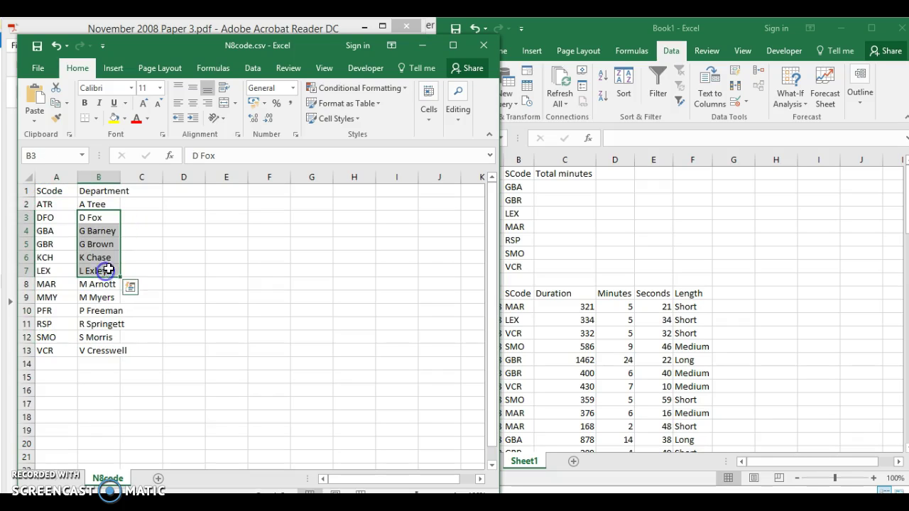
# - Start a VLOOKUP function in cell A2 of Book1 with B2 as the lookup value
pyautogui.click(629, 234)
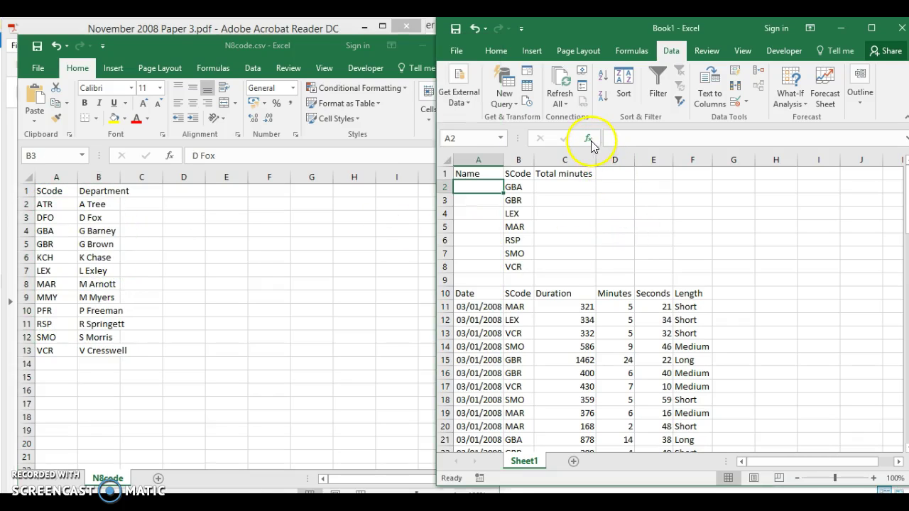
pyautogui.click(590, 139)
pyautogui.click(622, 153)
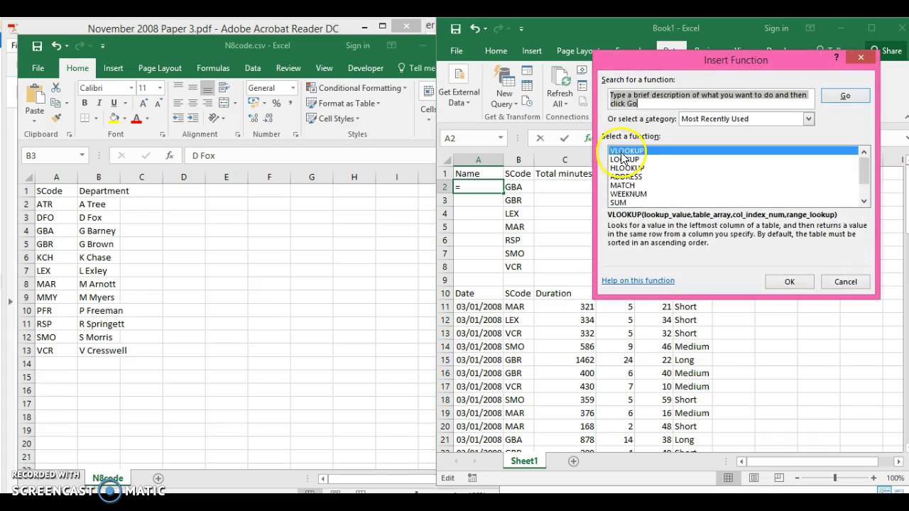
pyautogui.doubleClick(622, 151)
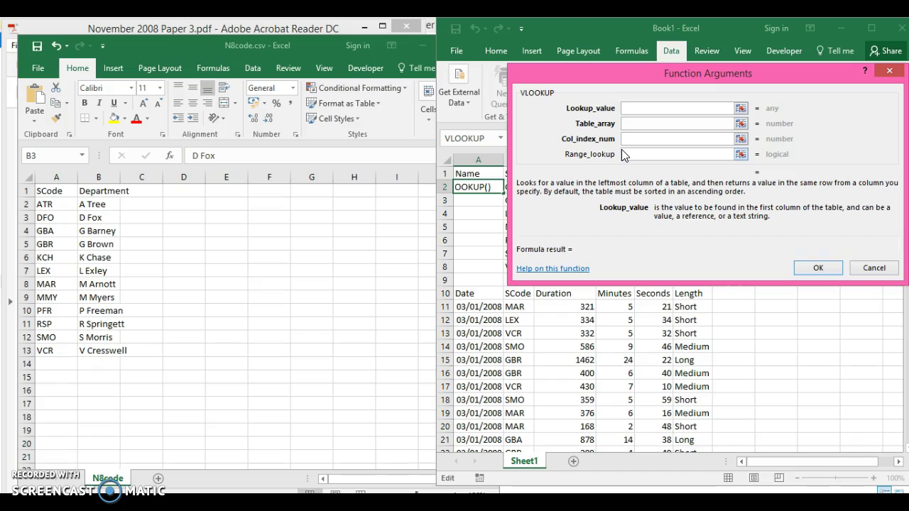
pyautogui.click(488, 191)
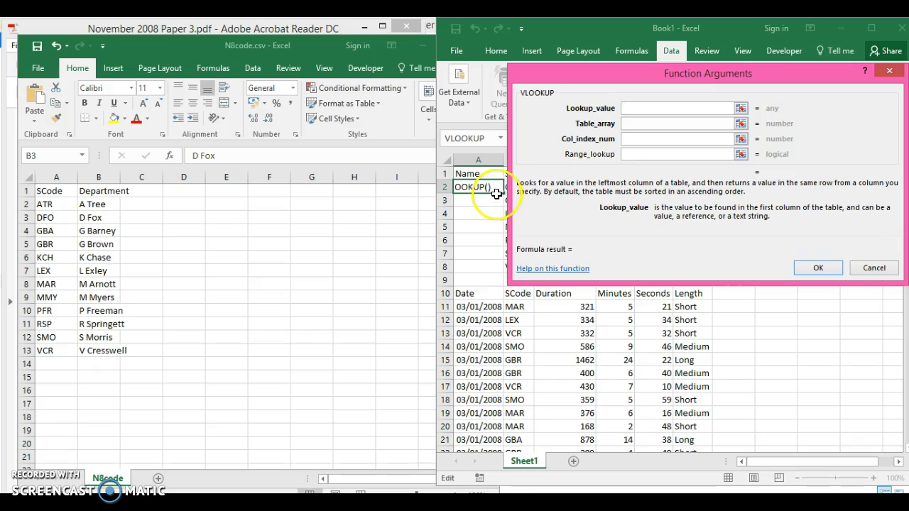
pyautogui.moveTo(583, 69); pyautogui.dragTo(628, 177)
pyautogui.click(521, 184)
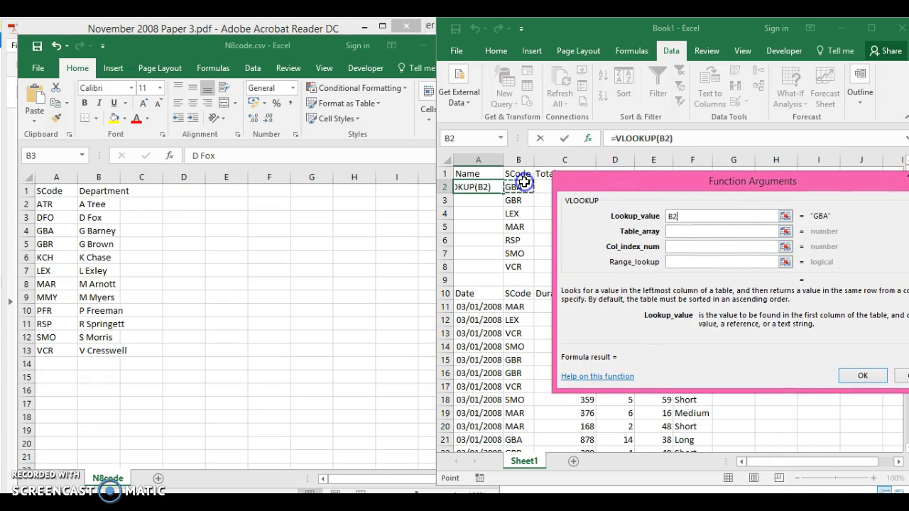
# - Try to set the VLOOKUP table array to the code and name list A2:B13 in N8code.csv, and clear the entry
pyautogui.click(671, 233)
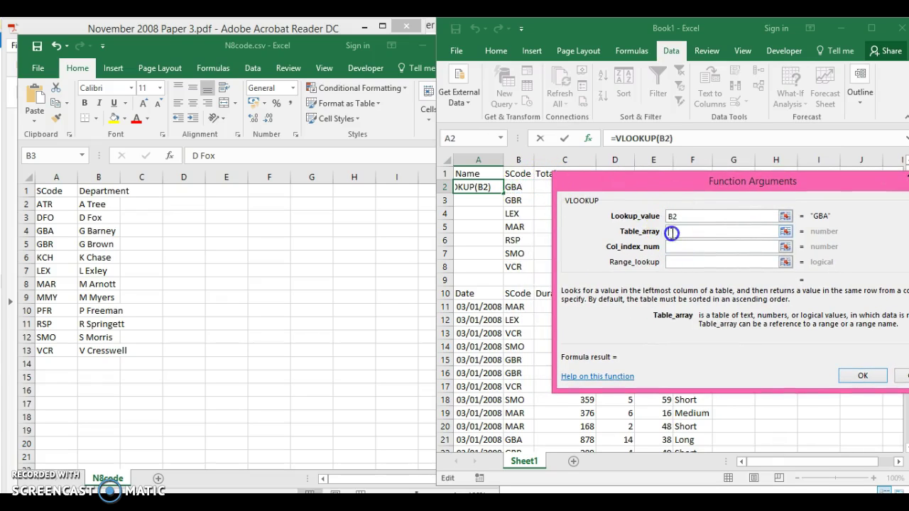
pyautogui.click(60, 206)
pyautogui.moveTo(60, 204); pyautogui.dragTo(102, 350)
pyautogui.click(102, 349)
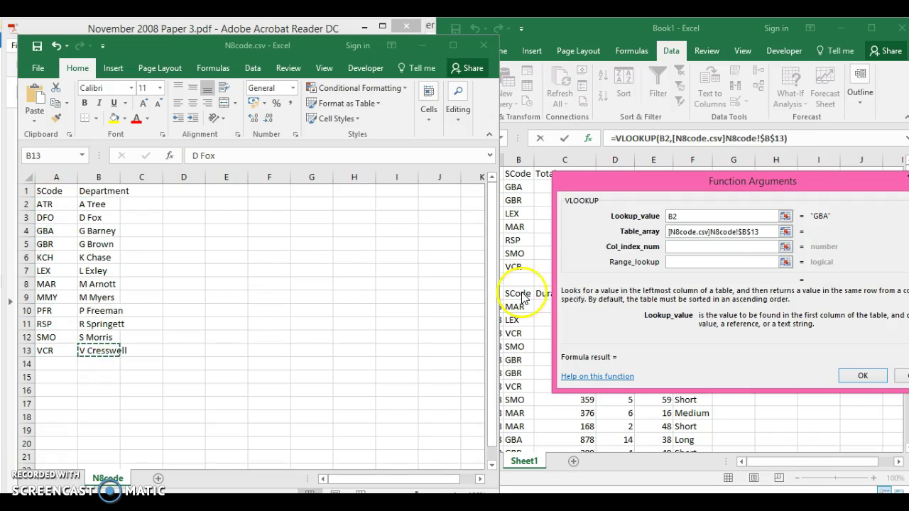
pyautogui.click(672, 247)
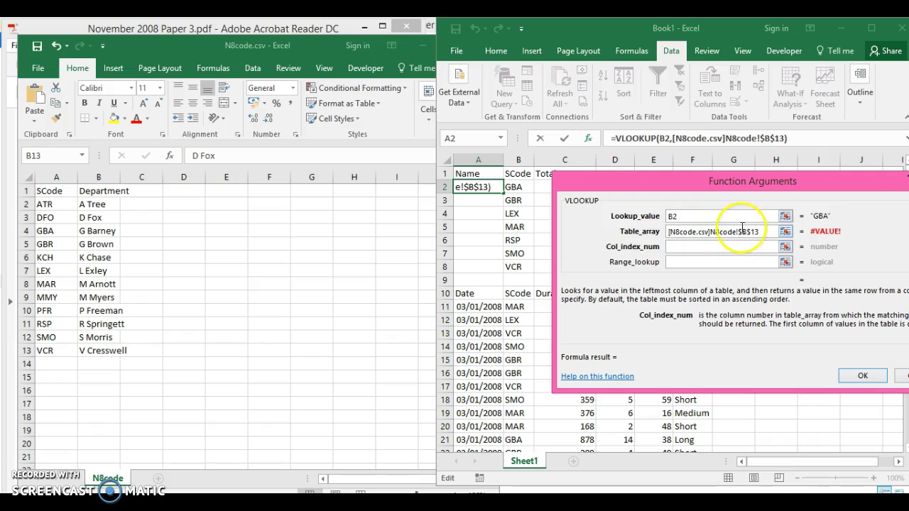
pyautogui.click(684, 230)
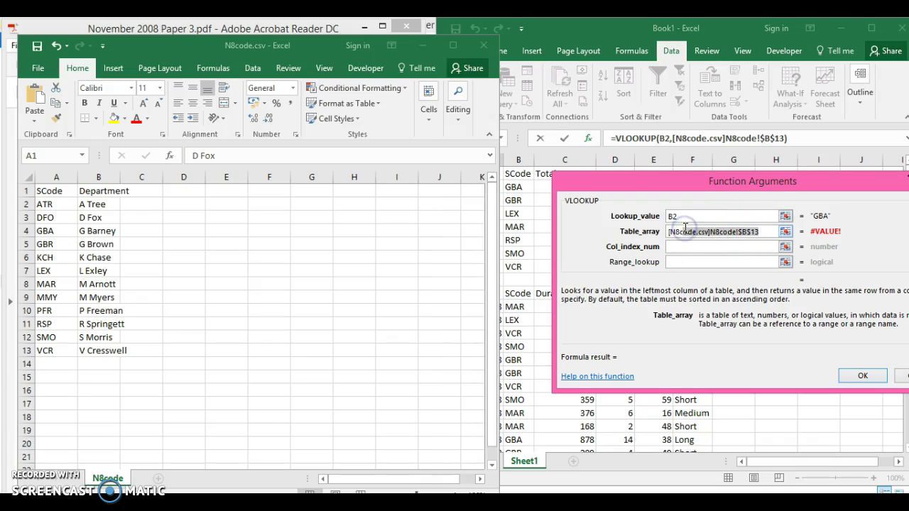
pyautogui.press('BackSpace')
pyautogui.press('BackSpace')
pyautogui.press('BackSpace')
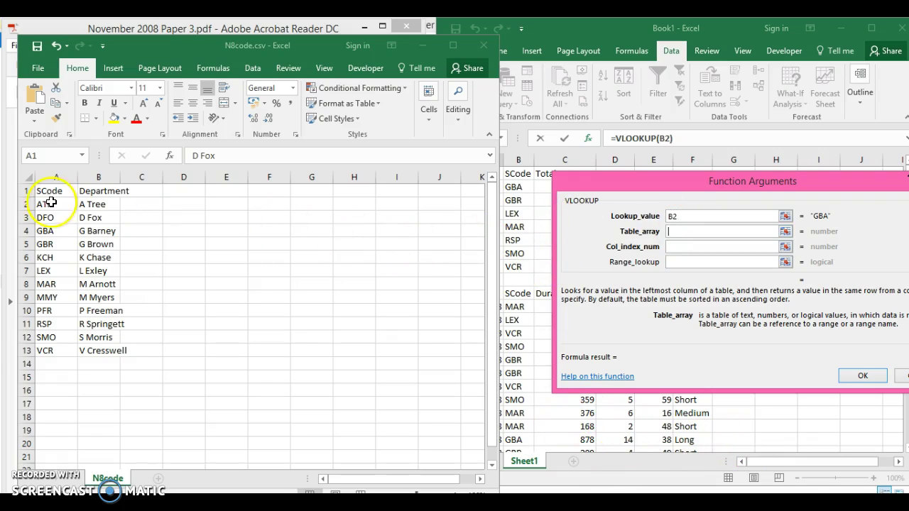
# - Try to fill the VLOOKUP arguments with a table array from N8code.csv, column index 2 and range lookup False
pyautogui.moveTo(51, 204); pyautogui.dragTo(118, 318)
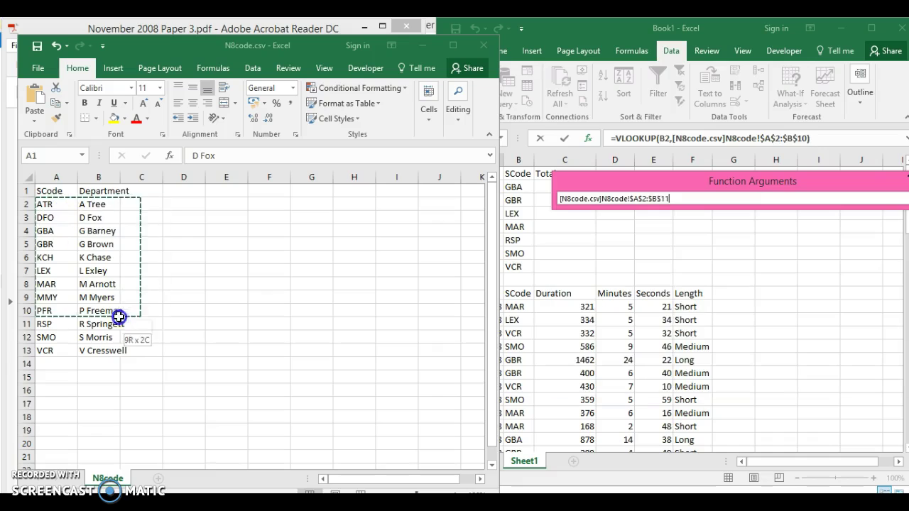
pyautogui.click(107, 351)
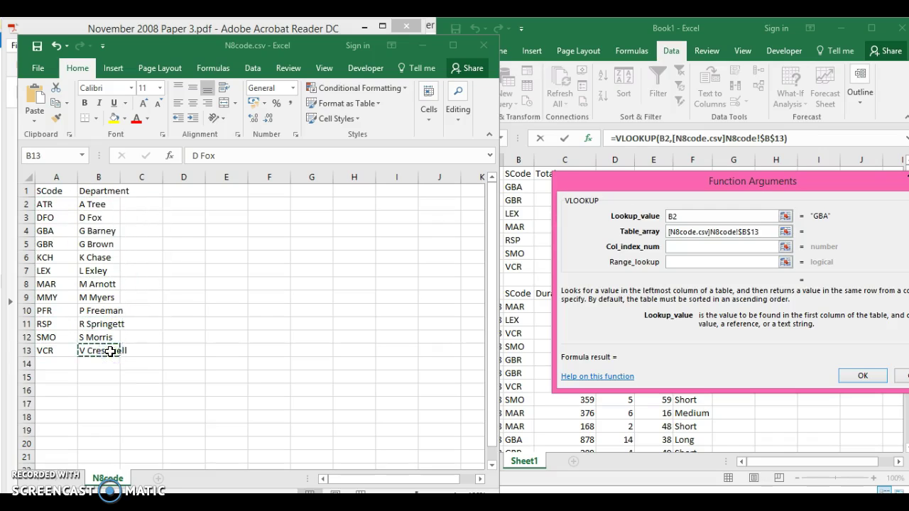
pyautogui.click(685, 246)
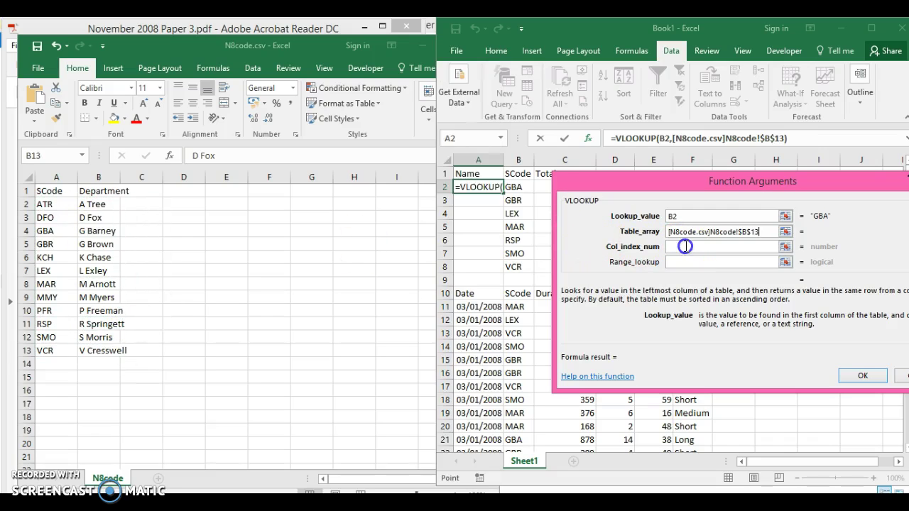
pyautogui.write('2')
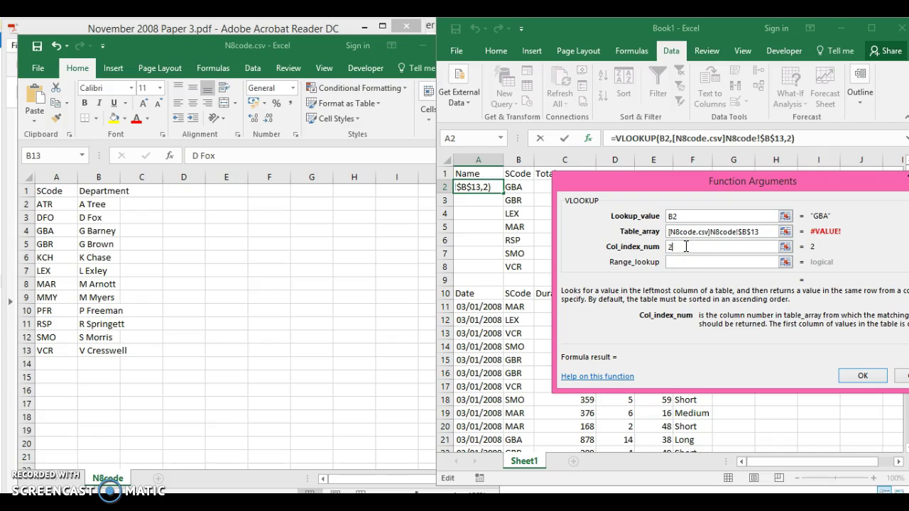
pyautogui.click(686, 264)
pyautogui.write('False')
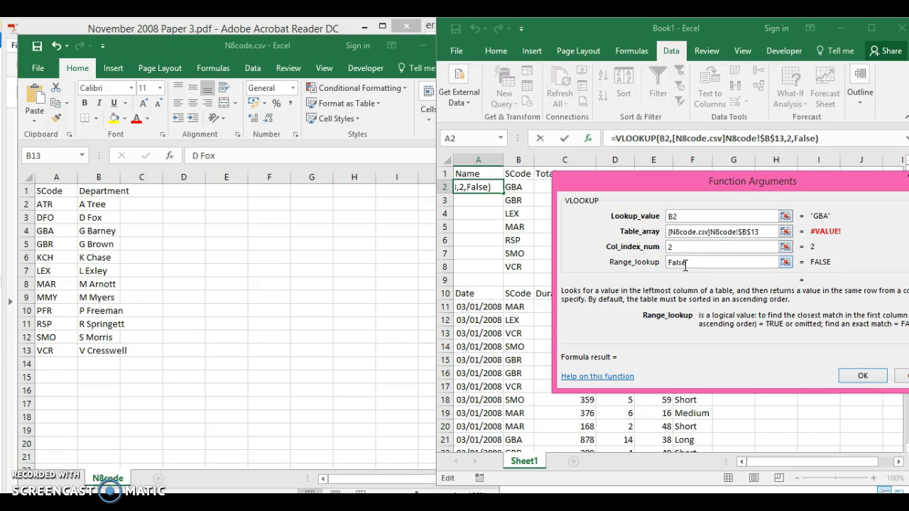
# - Try to confirm the VLOOKUP with N8code!$B$13 as its table array, and clear cell A2
pyautogui.click(845, 381)
pyautogui.click(676, 233)
pyautogui.click(513, 222)
pyautogui.click(609, 197)
pyautogui.click(847, 371)
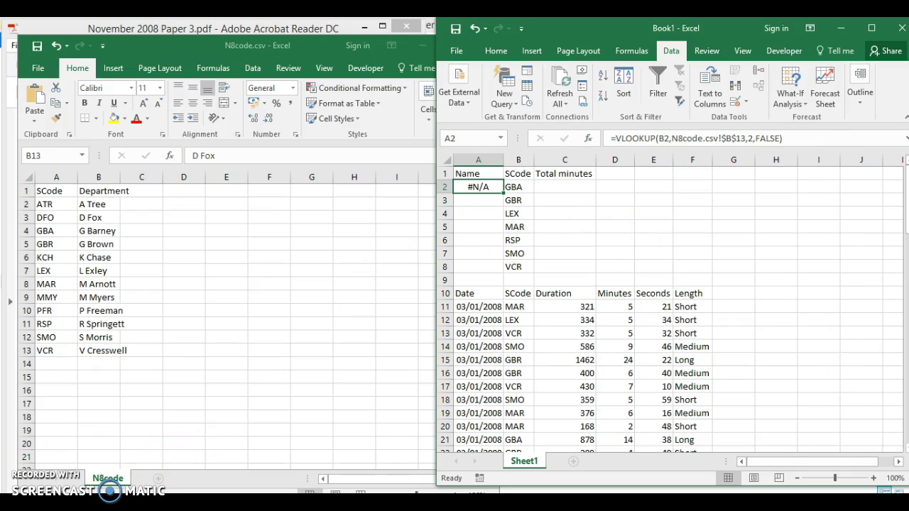
pyautogui.press('Delete')
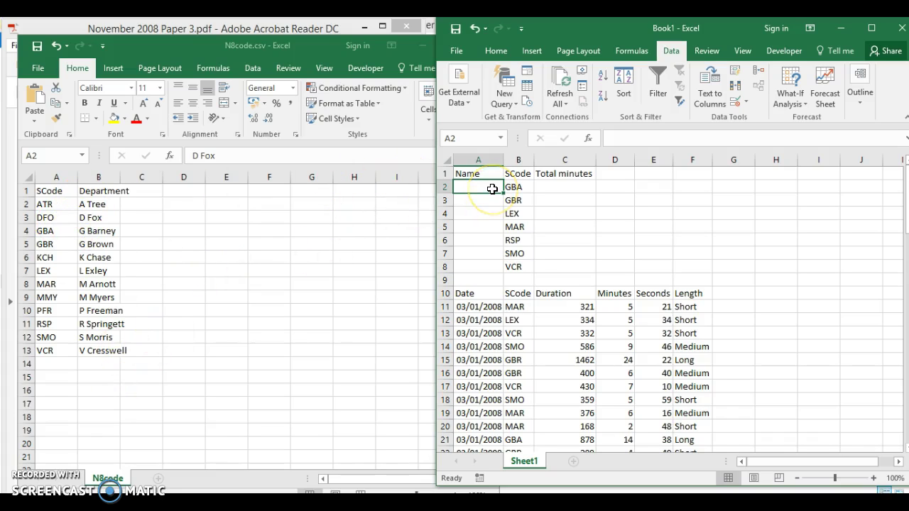
# - Insert a new VLOOKUP in A2 with B2 as the lookup value and N8code.csv range $A$2:$B$13 as the table array
pyautogui.click(587, 139)
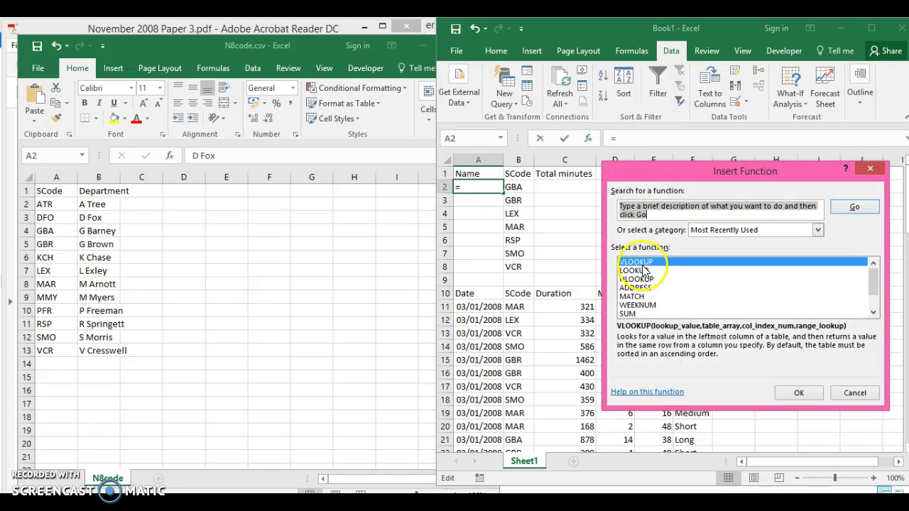
pyautogui.doubleClick(643, 262)
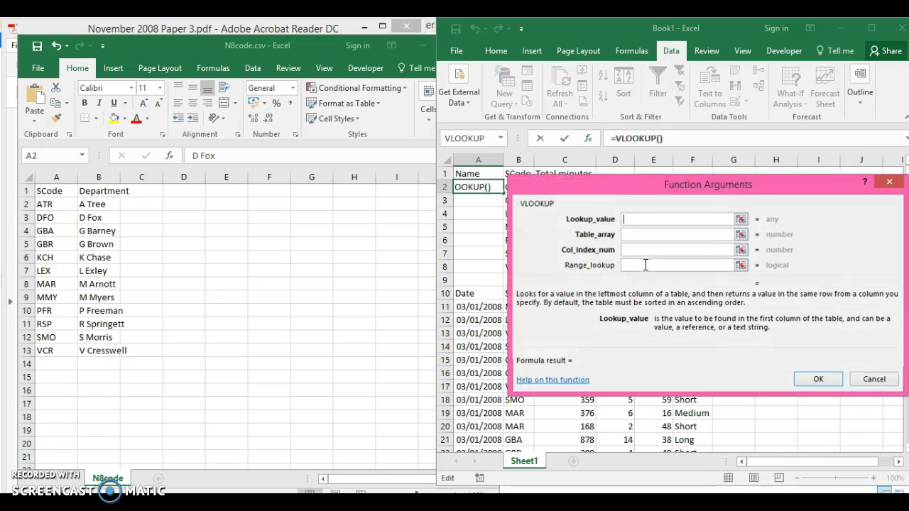
pyautogui.moveTo(542, 182); pyautogui.dragTo(595, 183)
pyautogui.click(520, 188)
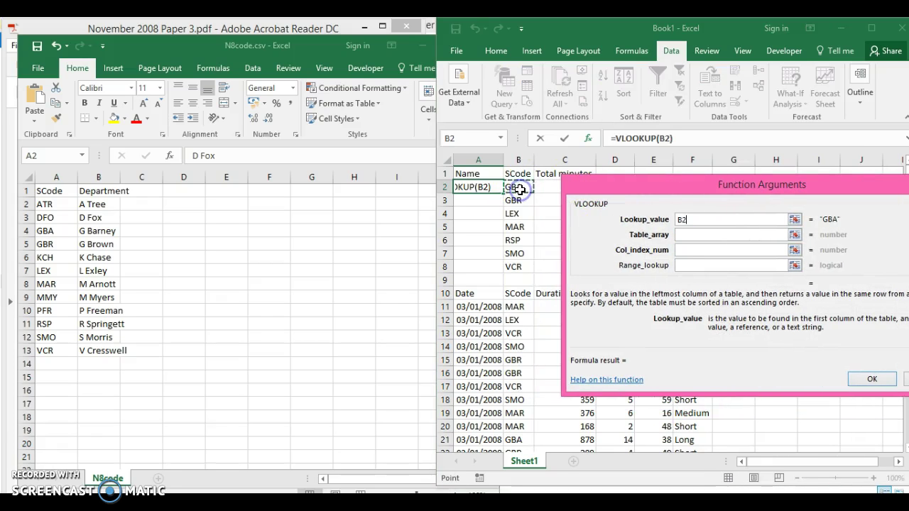
pyautogui.click(688, 235)
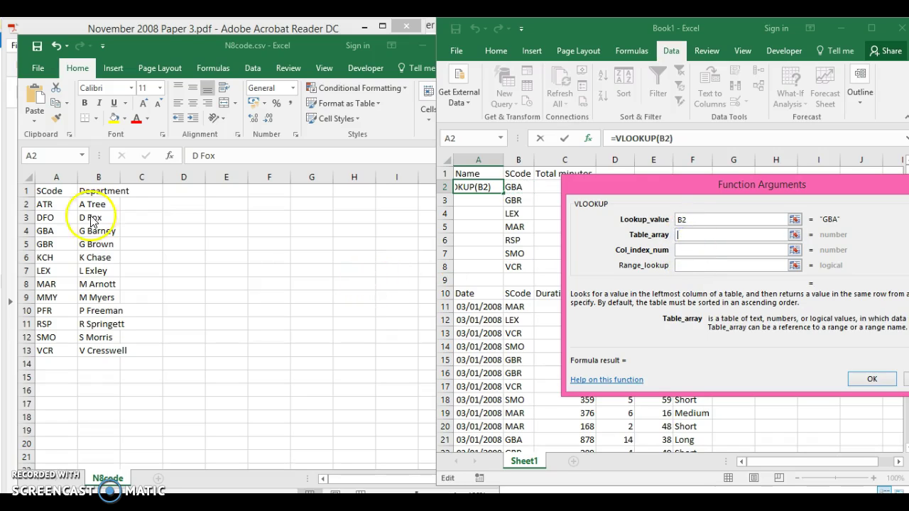
pyautogui.click(63, 202)
pyautogui.click(63, 202)
pyautogui.moveTo(64, 203); pyautogui.dragTo(102, 351)
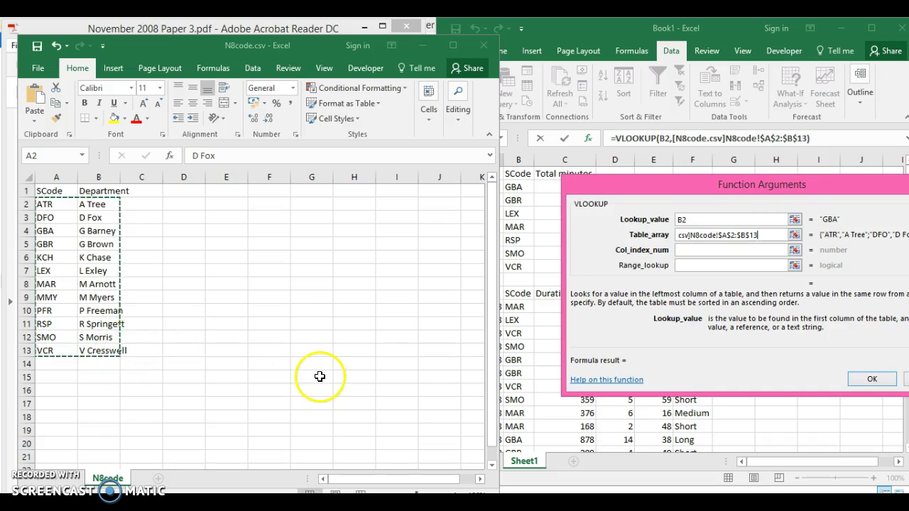
# - Complete the VLOOKUP with column index 2 and range lookup False, and copy the formula down to A8
pyautogui.click(699, 250)
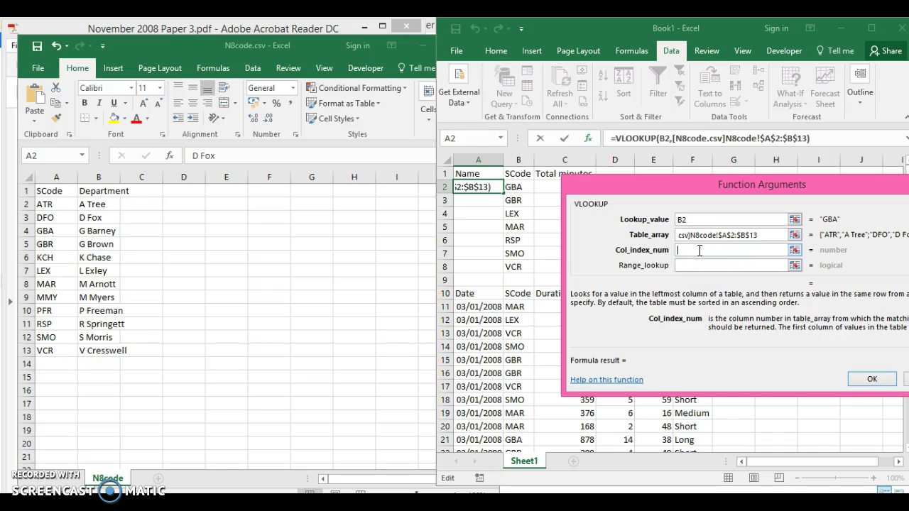
pyautogui.write('2')
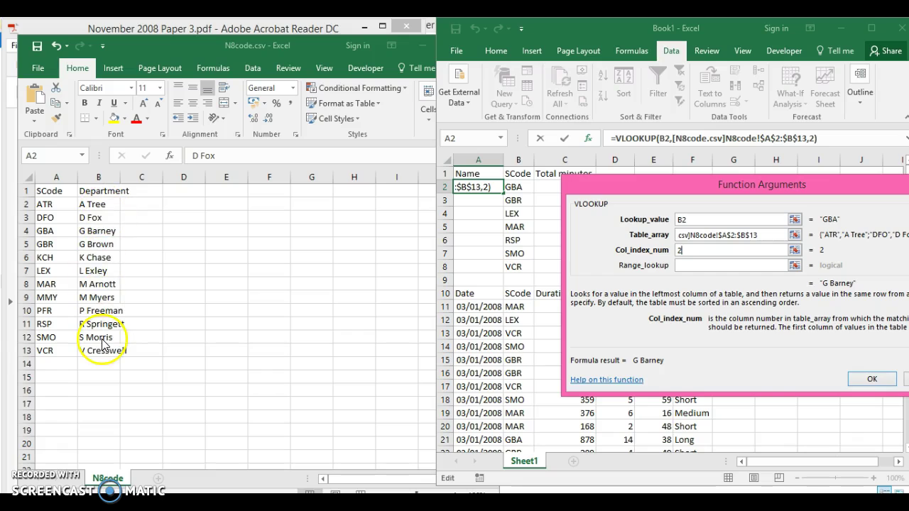
pyautogui.click(700, 267)
pyautogui.write('False')
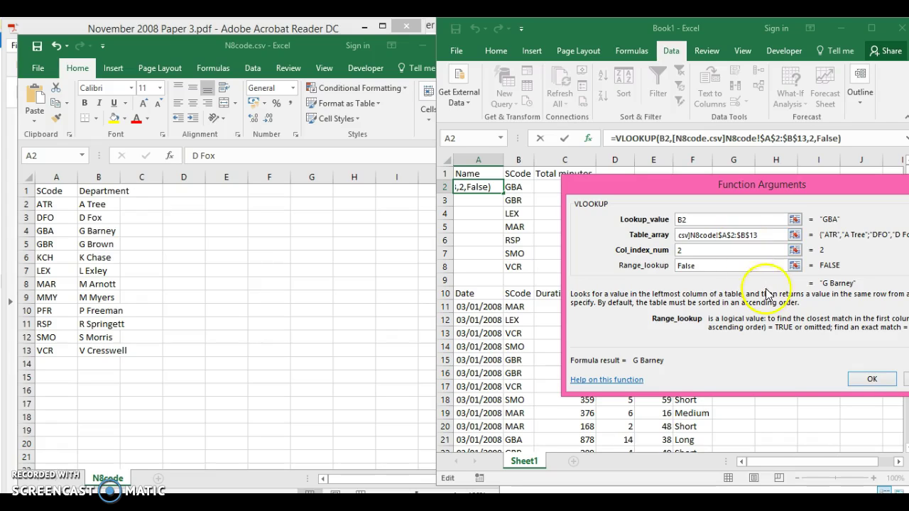
pyautogui.click(861, 381)
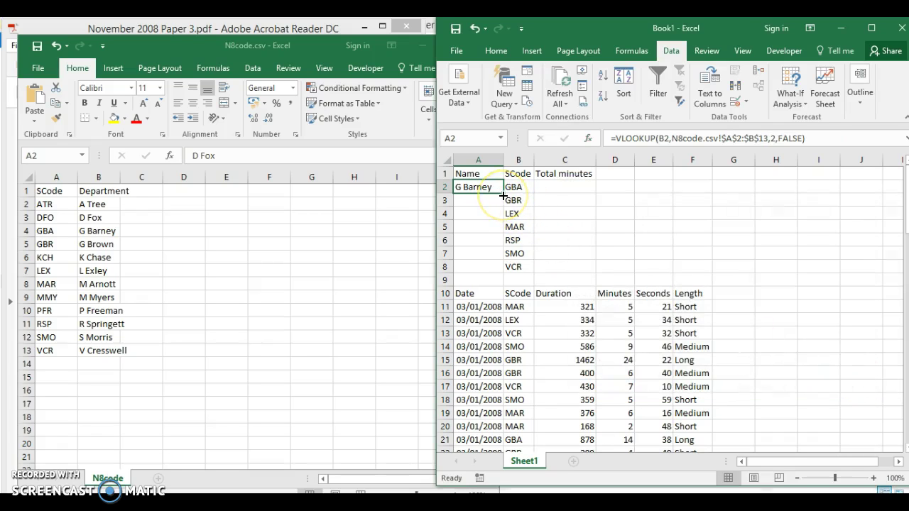
pyautogui.moveTo(502, 195); pyautogui.dragTo(504, 272)
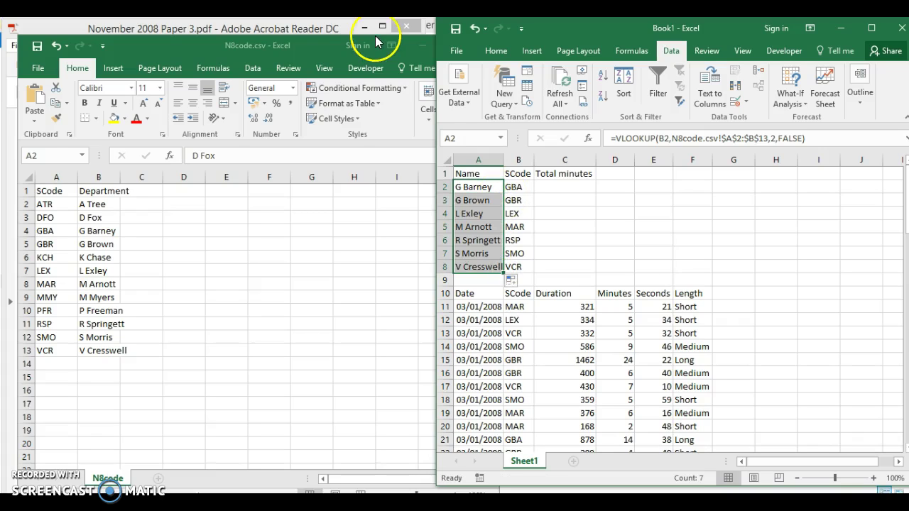
# - Close N8code.csv and select cell C2 under Total minutes in Book1
pyautogui.click(344, 43)
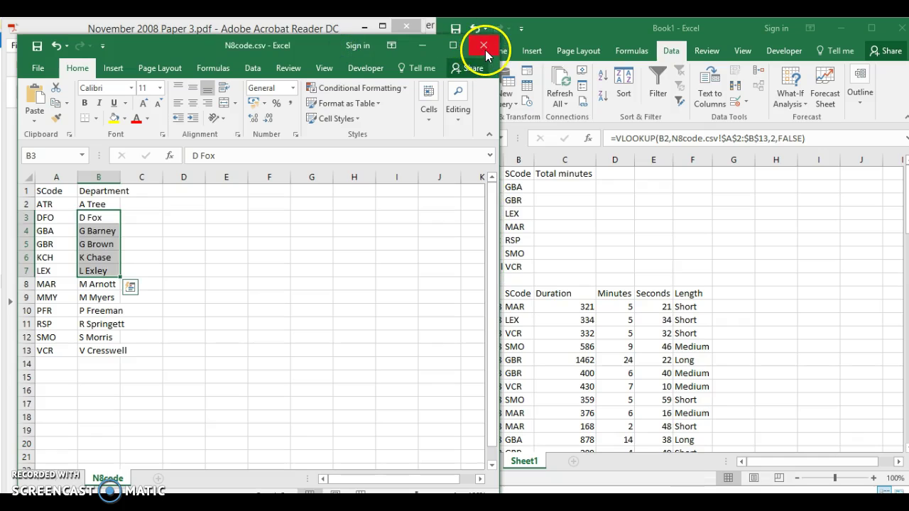
pyautogui.click(484, 48)
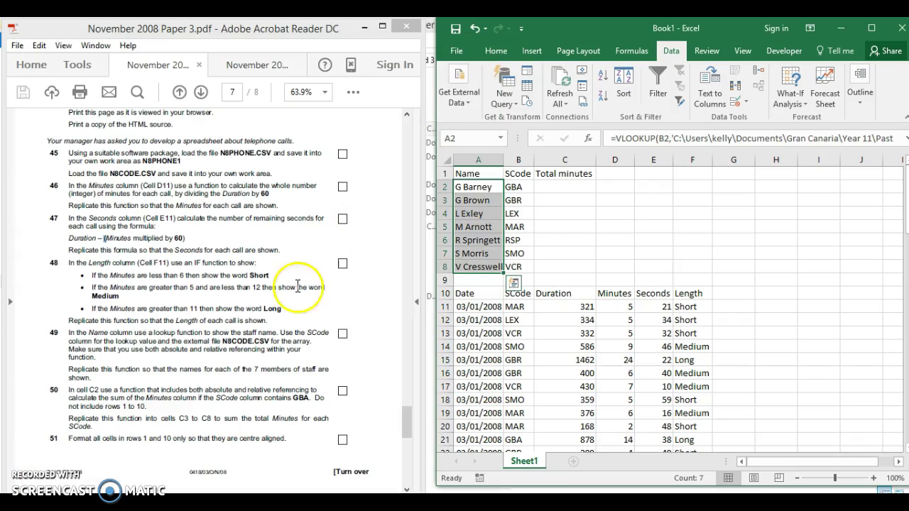
pyautogui.click(572, 241)
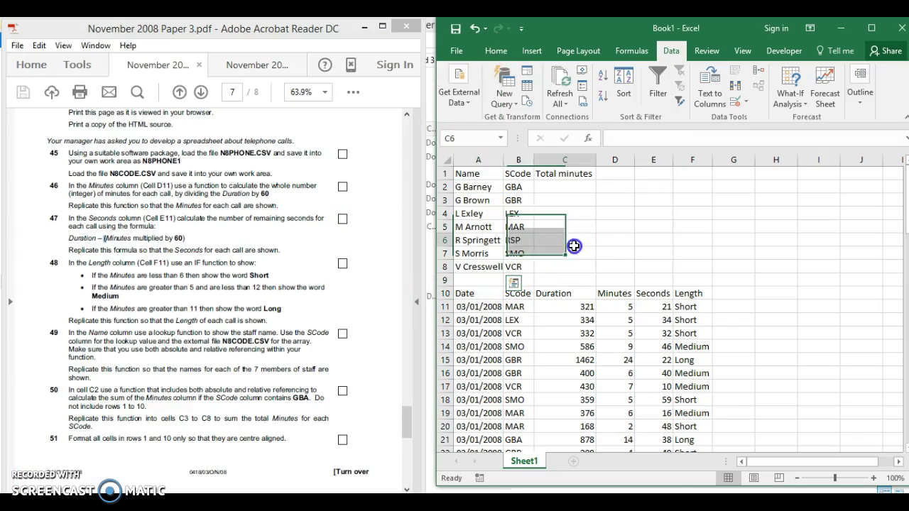
pyautogui.click(564, 188)
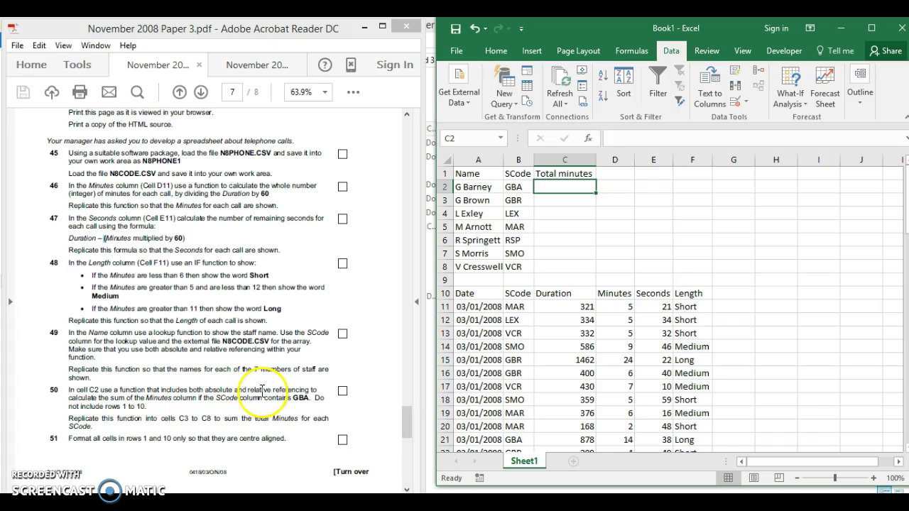
# - Read task 50 in the November 2008 Paper 3 PDF, noting the GBA condition and the excluded rows 1 to 10 in Book1
pyautogui.moveTo(124, 398); pyautogui.dragTo(294, 400)
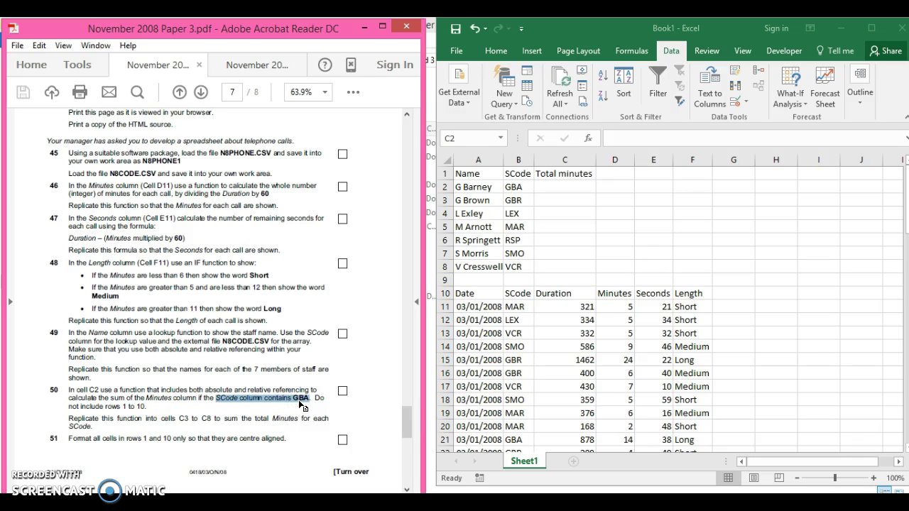
pyautogui.moveTo(310, 405)
pyautogui.mouseDown()
pyautogui.moveTo(294, 398)
pyautogui.moveTo(313, 399)
pyautogui.mouseUp()
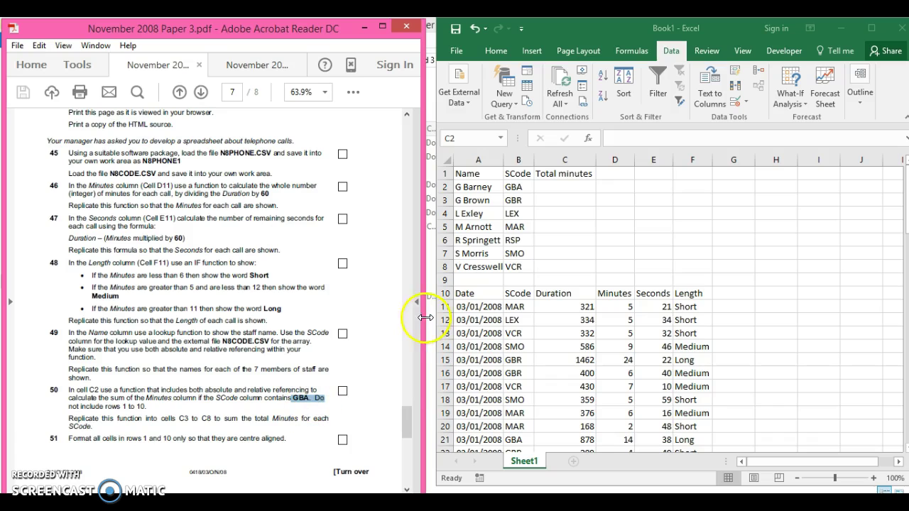
pyautogui.click(448, 173)
pyautogui.moveTo(448, 172); pyautogui.dragTo(449, 292)
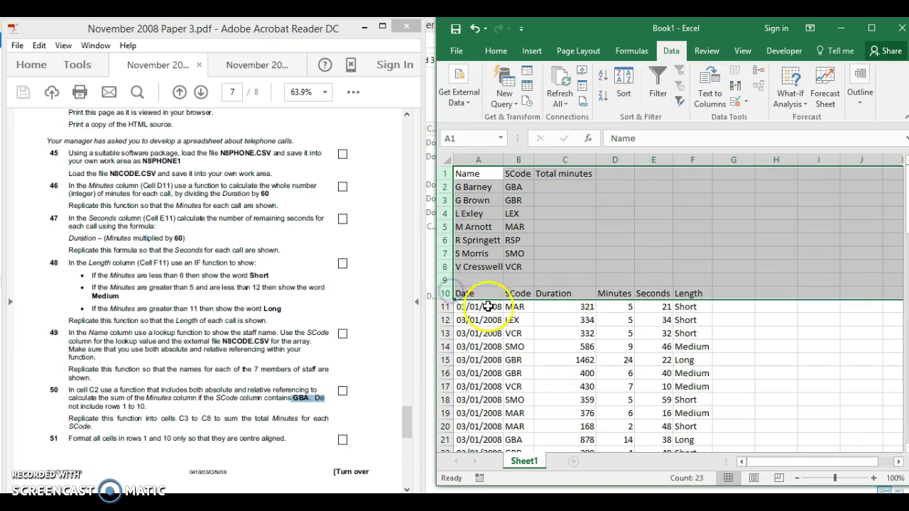
pyautogui.click(557, 240)
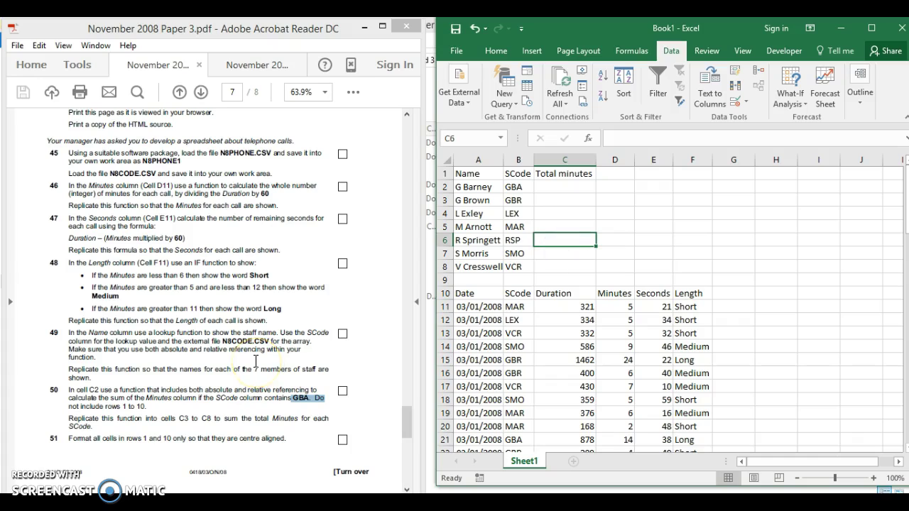